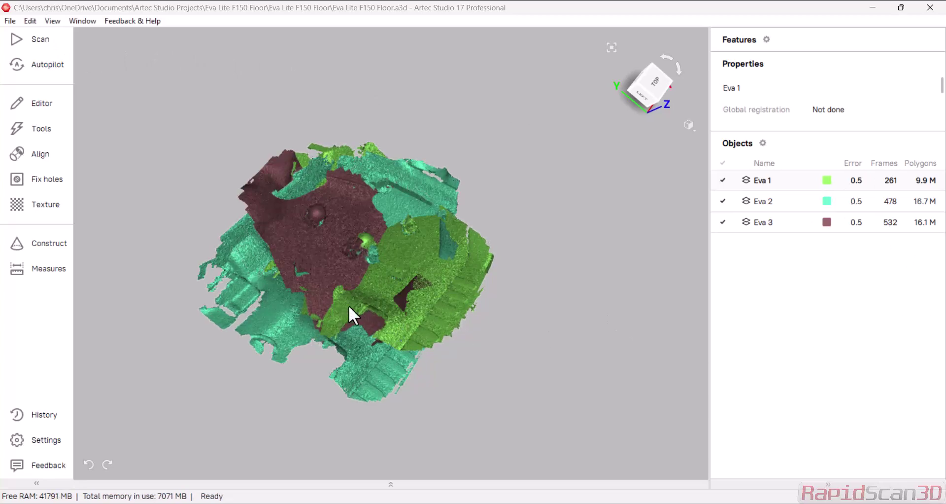
In Align, select Eva 2 and move it apart from Eva 1
{"action": "mouse_move", "coordinate": [353, 315]}
{"action": "left_mouse_down"}
{"action": "mouse_move", "coordinate": [473, 379]}
{"action": "mouse_move", "coordinate": [282, 241]}
{"action": "mouse_move", "coordinate": [289, 324]}
{"action": "mouse_move", "coordinate": [350, 300]}
{"action": "mouse_move", "coordinate": [357, 226]}
{"action": "mouse_move", "coordinate": [339, 302]}
{"action": "mouse_move", "coordinate": [390, 321]}
{"action": "mouse_move", "coordinate": [383, 334]}
{"action": "mouse_move", "coordinate": [339, 315]}
{"action": "mouse_move", "coordinate": [351, 311]}
{"action": "left_mouse_up"}
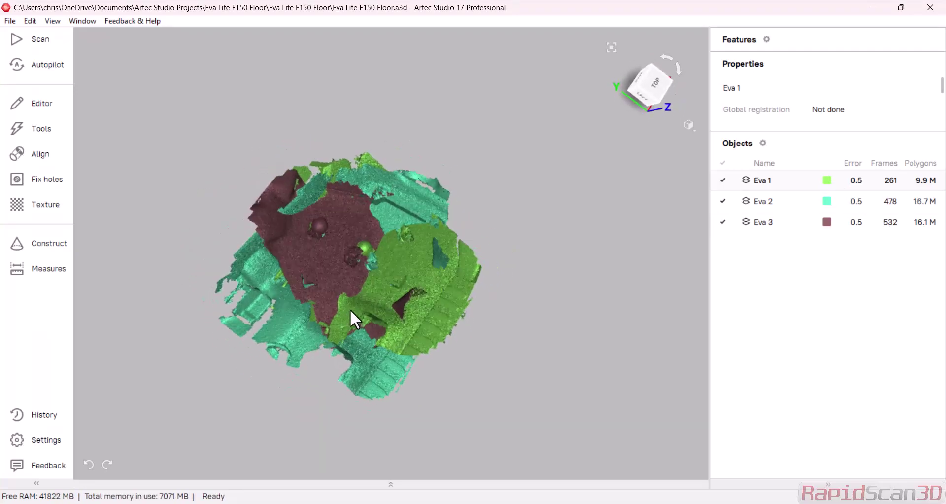
{"action": "left_click", "coordinate": [20, 154]}
{"action": "left_click", "coordinate": [138, 332]}
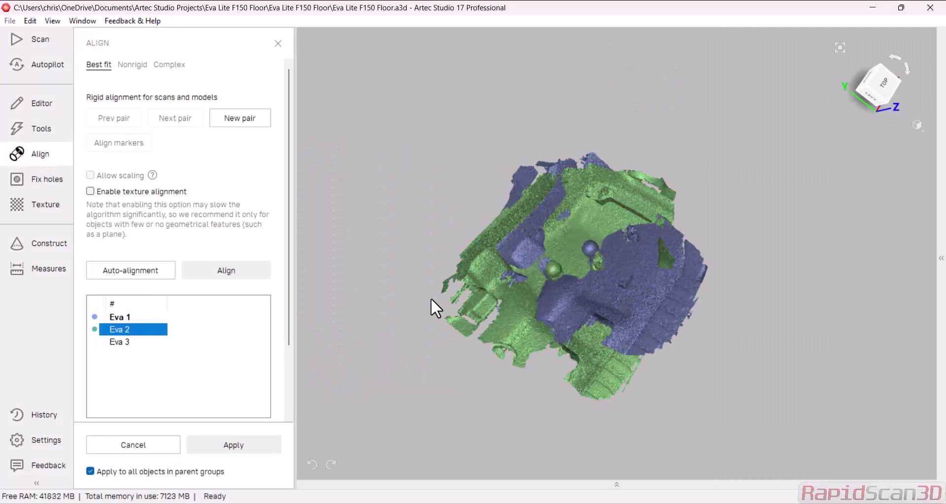
{"action": "left_click_drag", "start_coordinate": [485, 290], "coordinate": [743, 182]}
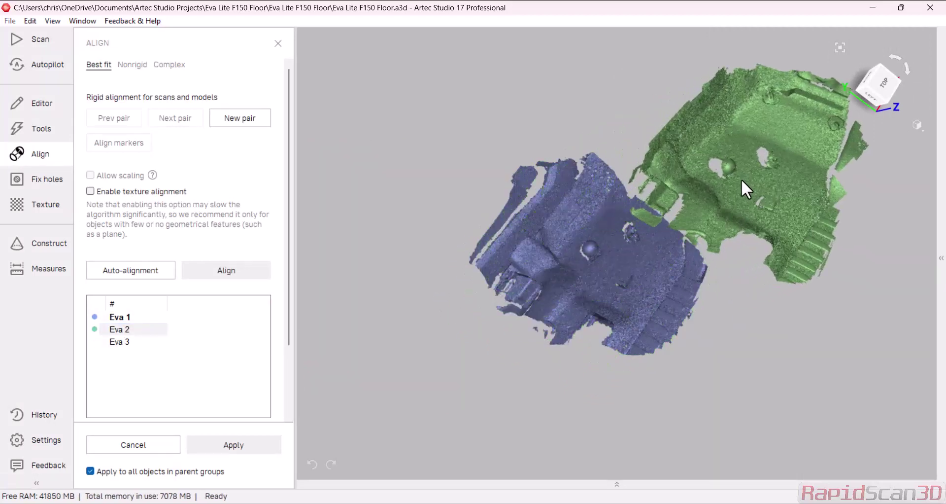
Match three point pairs between Eva 2 and Eva 1 and align Eva 2 onto Eva 1
{"action": "left_click", "coordinate": [669, 166]}
{"action": "left_click", "coordinate": [524, 253]}
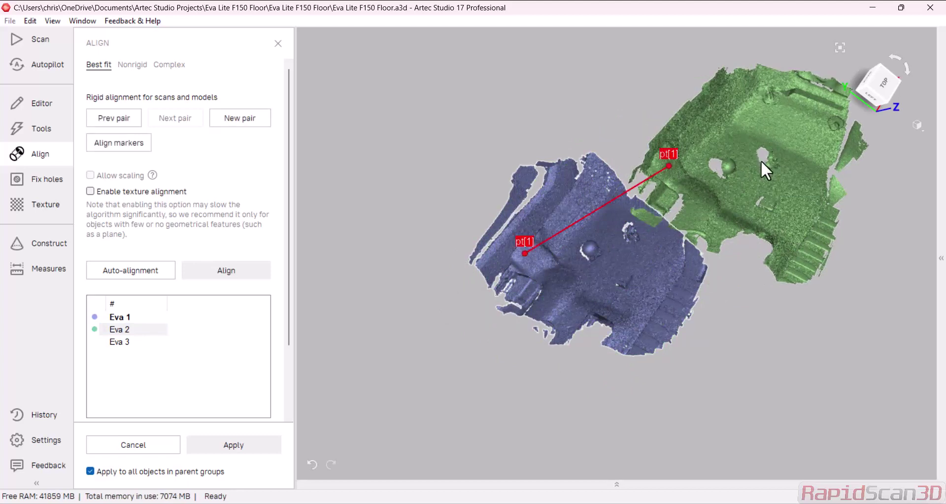
{"action": "left_click", "coordinate": [729, 167]}
{"action": "left_click", "coordinate": [592, 247]}
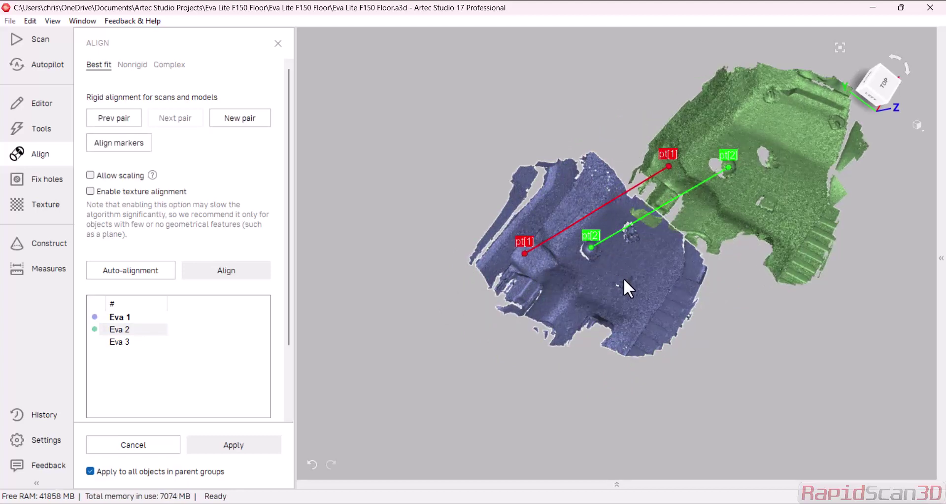
{"action": "left_click", "coordinate": [767, 204]}
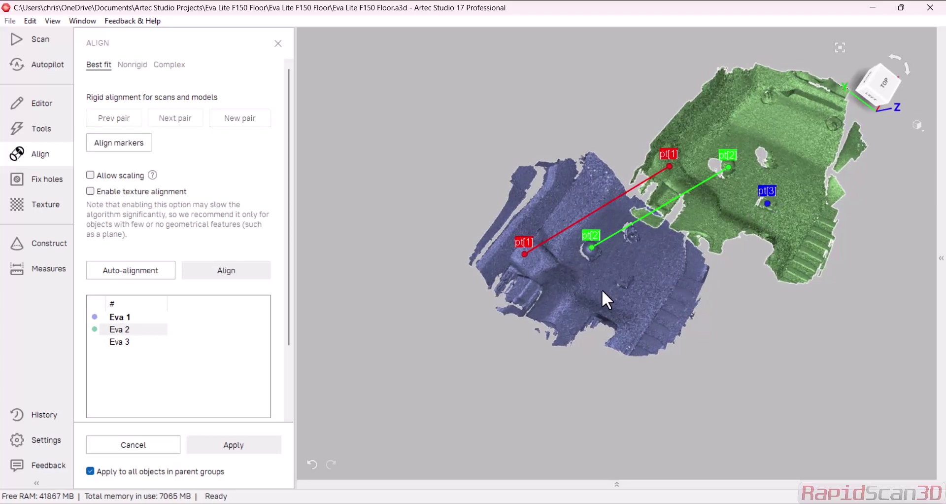
{"action": "left_click", "coordinate": [620, 280]}
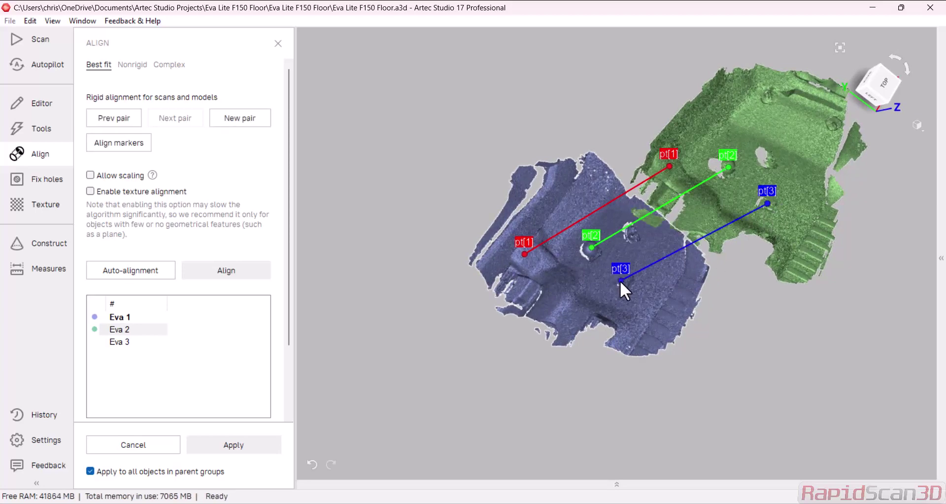
{"action": "left_click", "coordinate": [209, 271]}
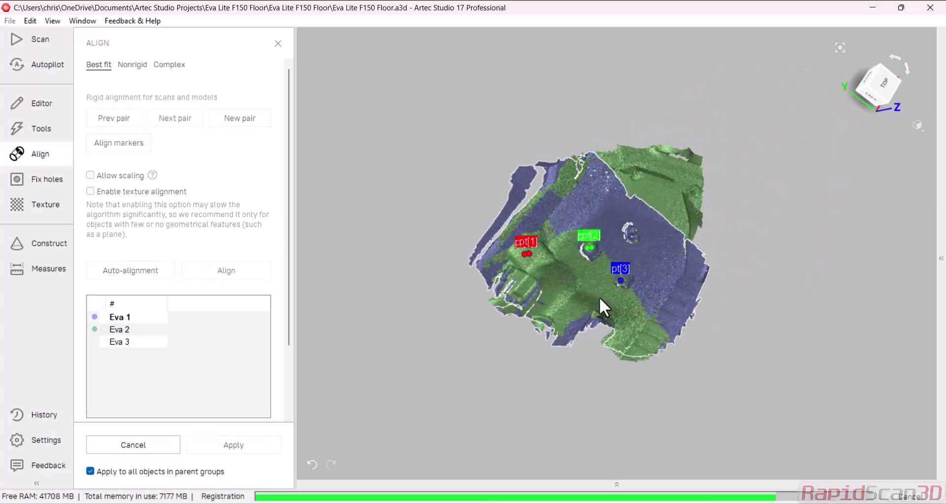
{"action": "left_click_drag", "start_coordinate": [599, 296], "coordinate": [575, 262]}
Select Eva 3, move it away from the other scans and roughly match its orientation
{"action": "left_click", "coordinate": [118, 341]}
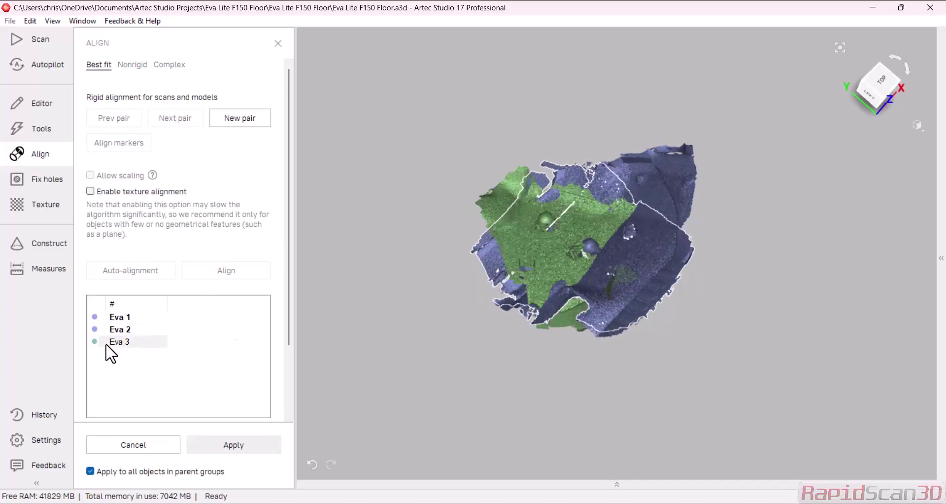
{"action": "left_click_drag", "start_coordinate": [525, 297], "coordinate": [821, 249]}
{"action": "left_click_drag", "start_coordinate": [839, 286], "coordinate": [689, 196]}
Place three point pairs between Eva 3 and the combined scan, align, and apply
{"action": "left_click", "coordinate": [675, 116]}
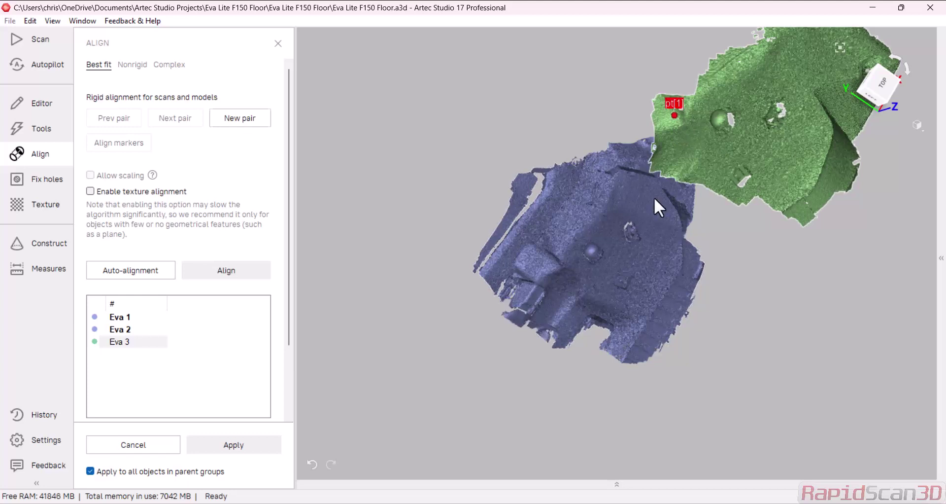
{"action": "left_click", "coordinate": [547, 258]}
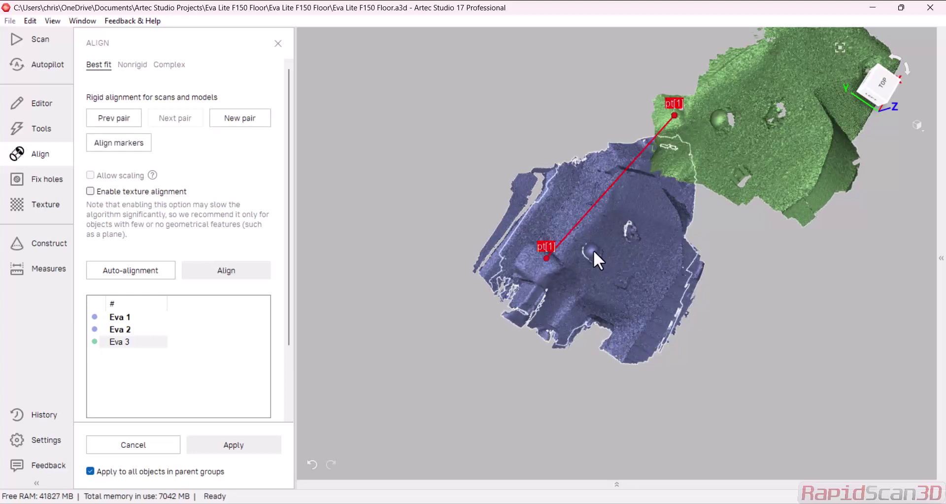
{"action": "left_click", "coordinate": [594, 251]}
{"action": "left_click", "coordinate": [723, 120]}
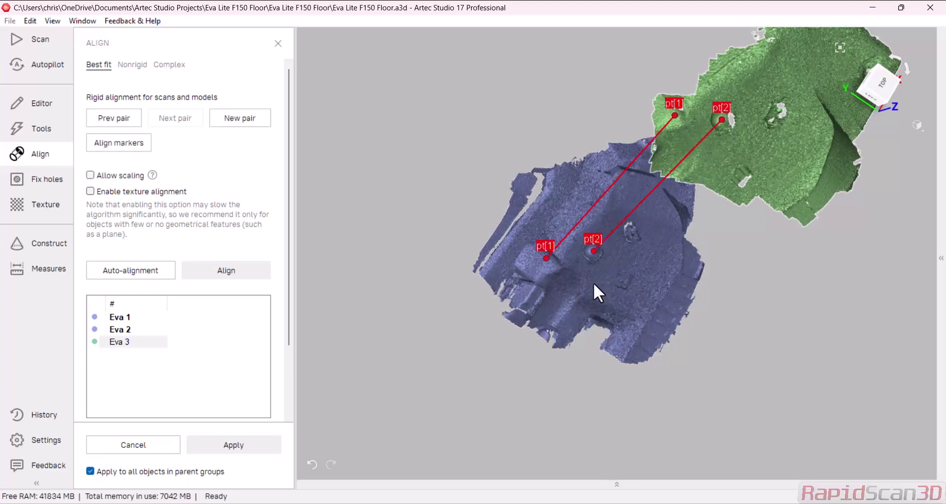
{"action": "left_click", "coordinate": [628, 236]}
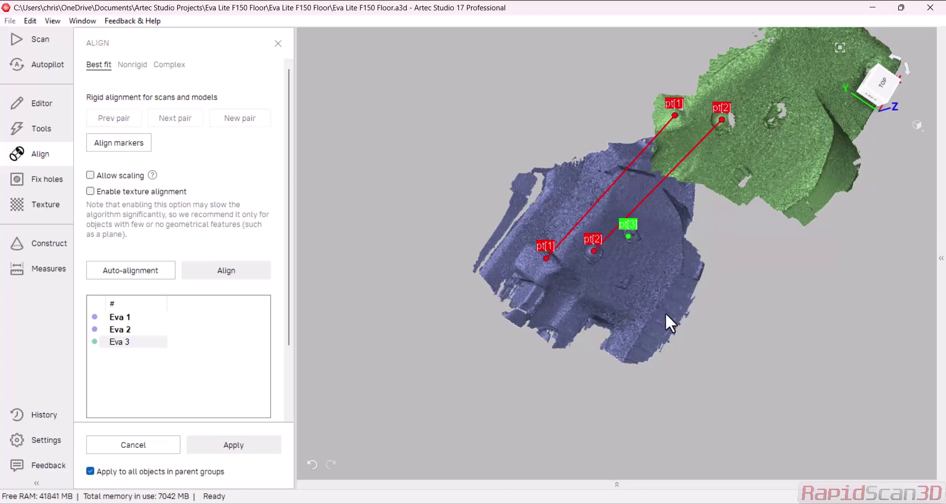
{"action": "left_click_drag", "start_coordinate": [667, 314], "coordinate": [812, 278]}
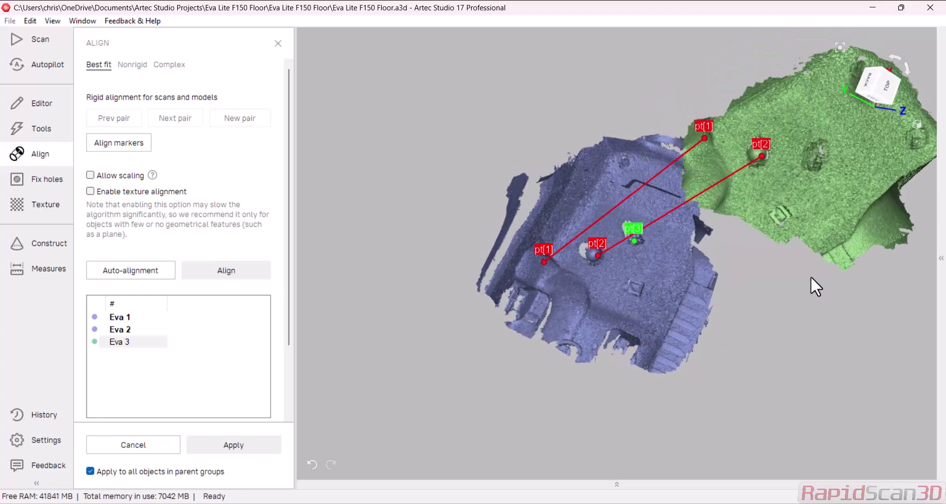
{"action": "left_click", "coordinate": [696, 282]}
{"action": "left_click", "coordinate": [848, 247]}
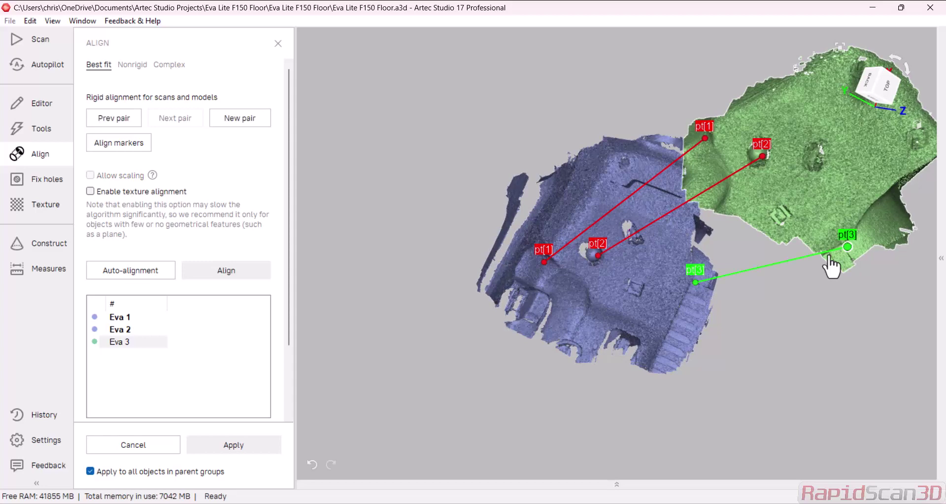
{"action": "left_click", "coordinate": [239, 279]}
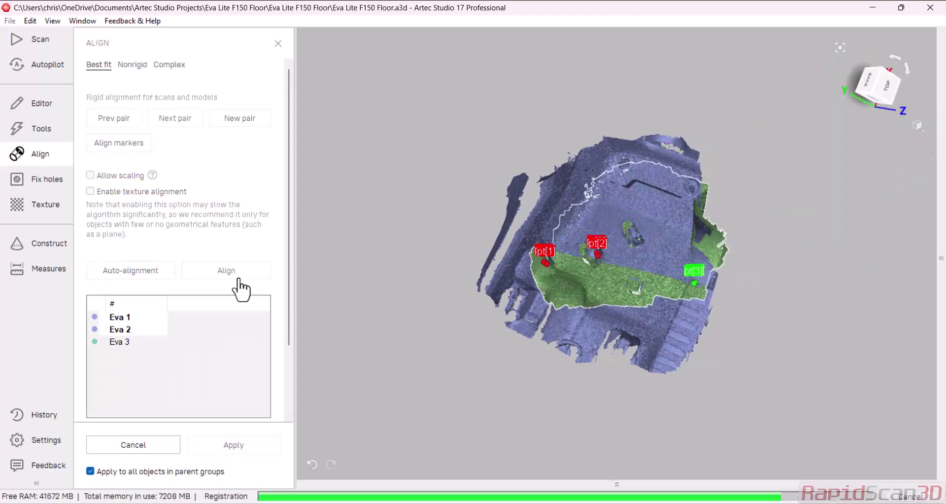
{"action": "left_click_drag", "start_coordinate": [412, 298], "coordinate": [547, 302]}
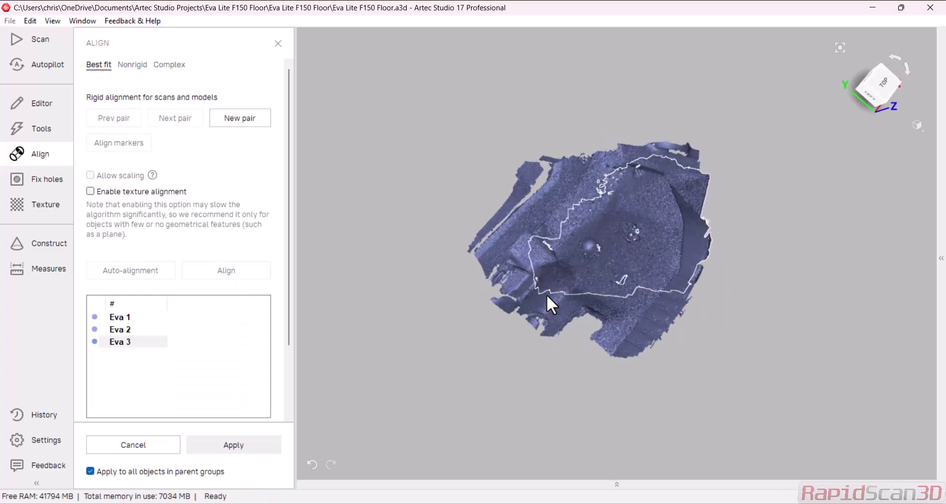
{"action": "left_click", "coordinate": [249, 444]}
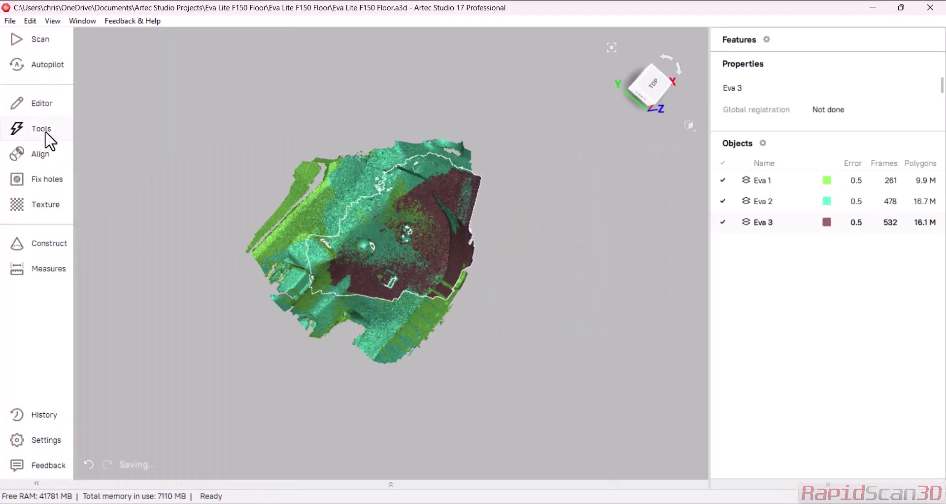
Run Global registration from Tools, giving errors of 0.7, 0.6 and 0.6
{"action": "left_click", "coordinate": [18, 133]}
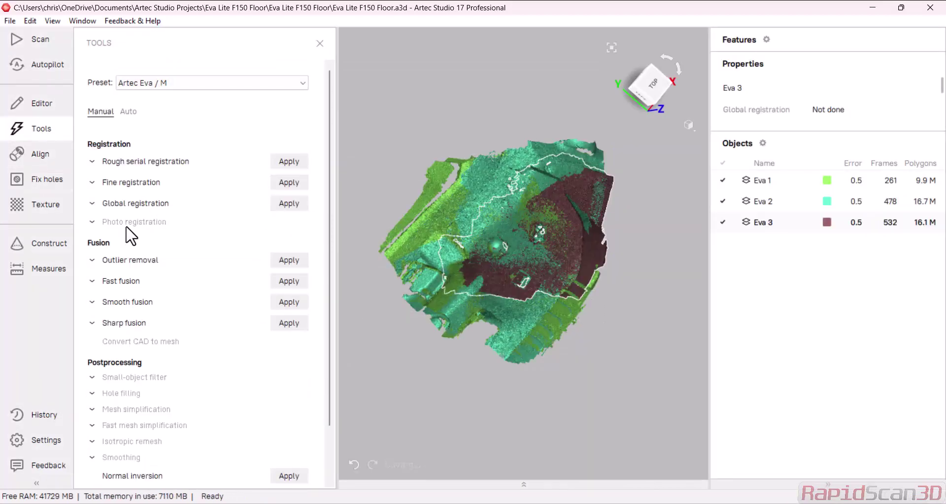
{"action": "left_click", "coordinate": [290, 204]}
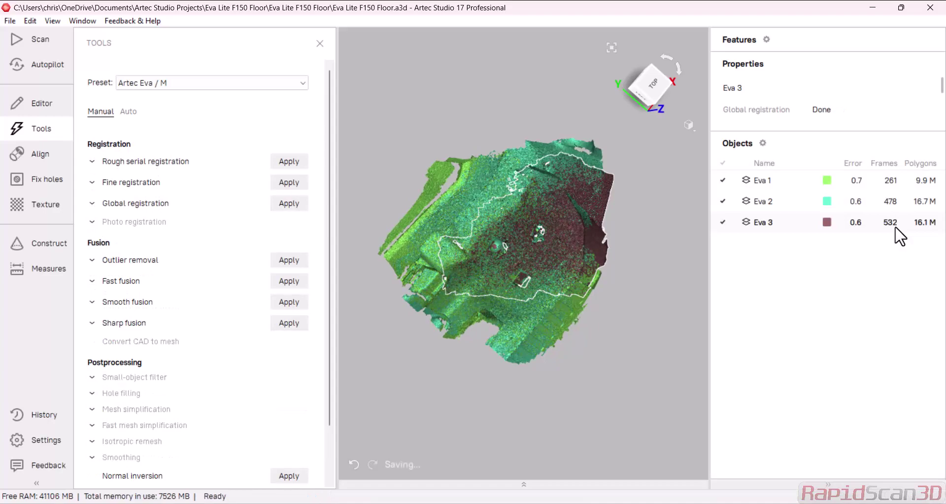
{"action": "left_click_drag", "start_coordinate": [493, 228], "coordinate": [482, 190]}
{"action": "scroll", "coordinate": [517, 291], "scroll_direction": "up", "scroll_amount": 5}
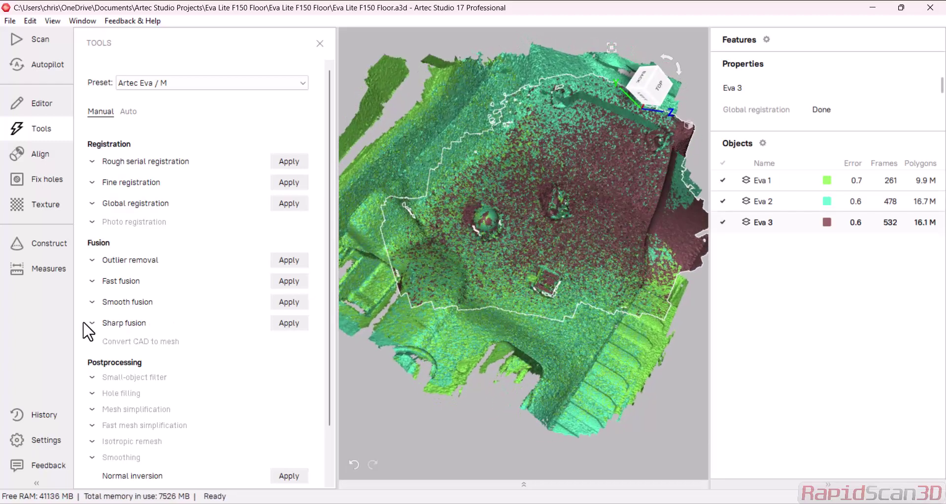
Run Sharp fusion, filling holes with radius under 5 mm, producing the 1.8 M-polygon Sharp fusion 1
{"action": "left_click", "coordinate": [110, 324]}
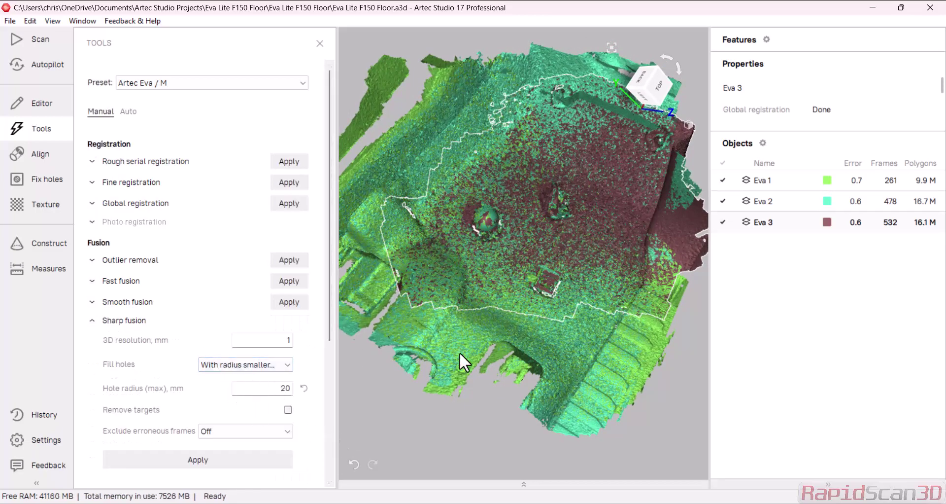
{"action": "left_click_drag", "start_coordinate": [460, 352], "coordinate": [317, 402]}
{"action": "left_click", "coordinate": [305, 388]}
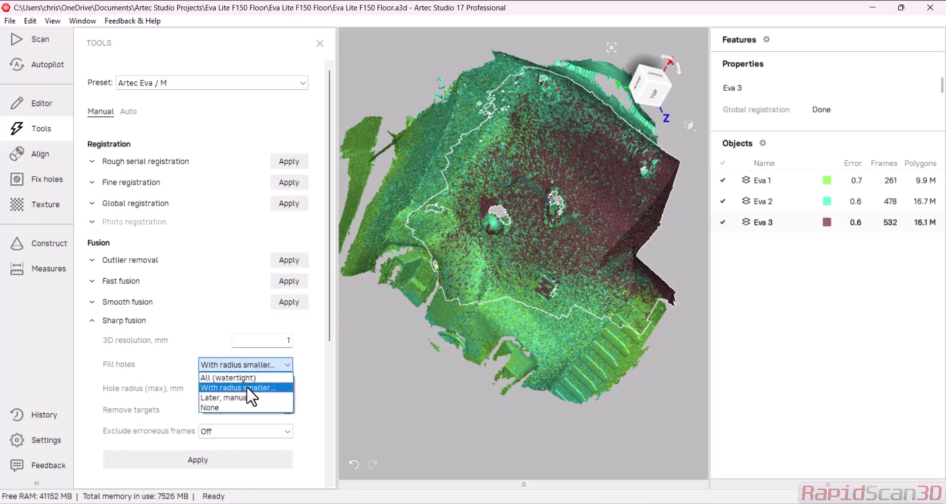
{"action": "left_click", "coordinate": [282, 388]}
{"action": "left_click_drag", "start_coordinate": [425, 387], "coordinate": [501, 252]}
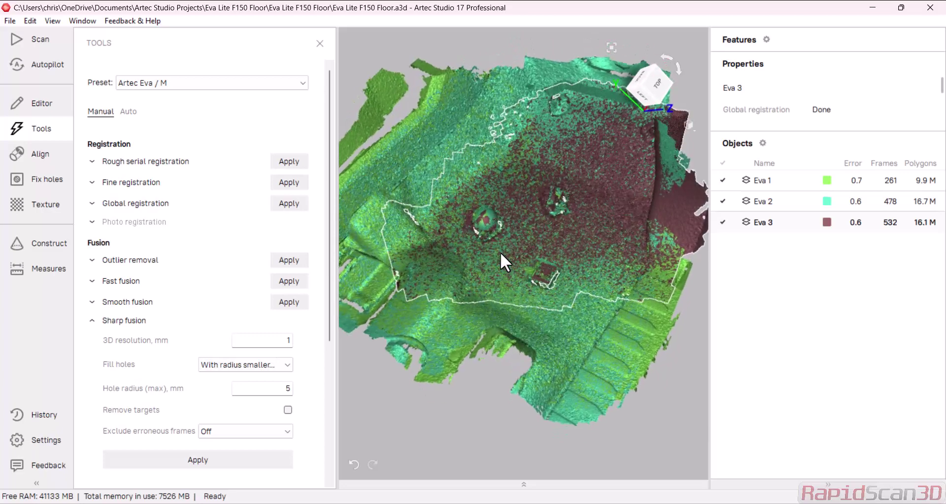
{"action": "left_click", "coordinate": [214, 460]}
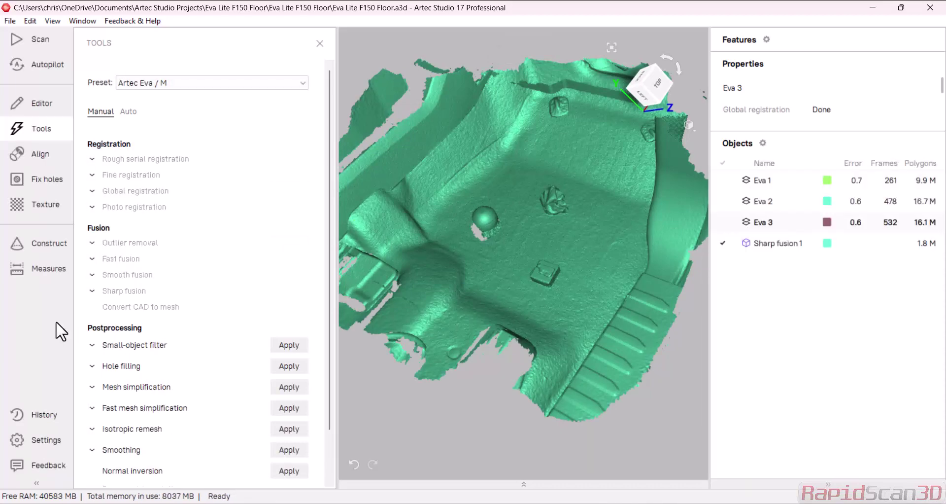
Switch to the Editor's Eraser with 3D selection on the fused floor mesh
{"action": "left_click_drag", "start_coordinate": [483, 236], "coordinate": [499, 247]}
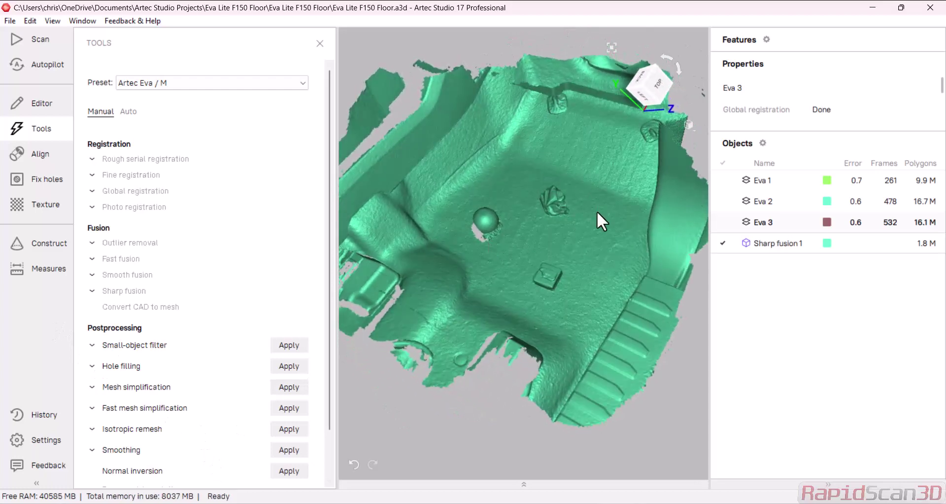
{"action": "scroll", "coordinate": [573, 289], "scroll_direction": "up", "scroll_amount": 3}
{"action": "scroll", "coordinate": [500, 283], "scroll_direction": "down", "scroll_amount": 4}
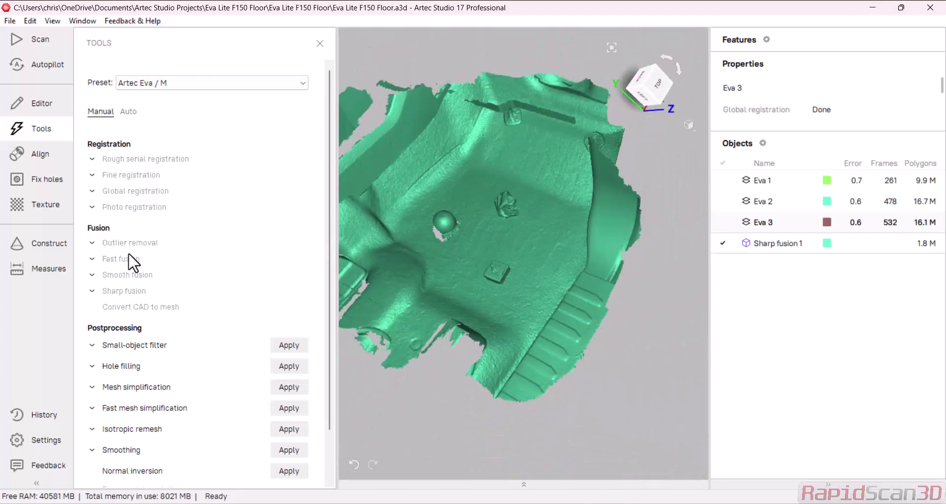
{"action": "left_click", "coordinate": [41, 107]}
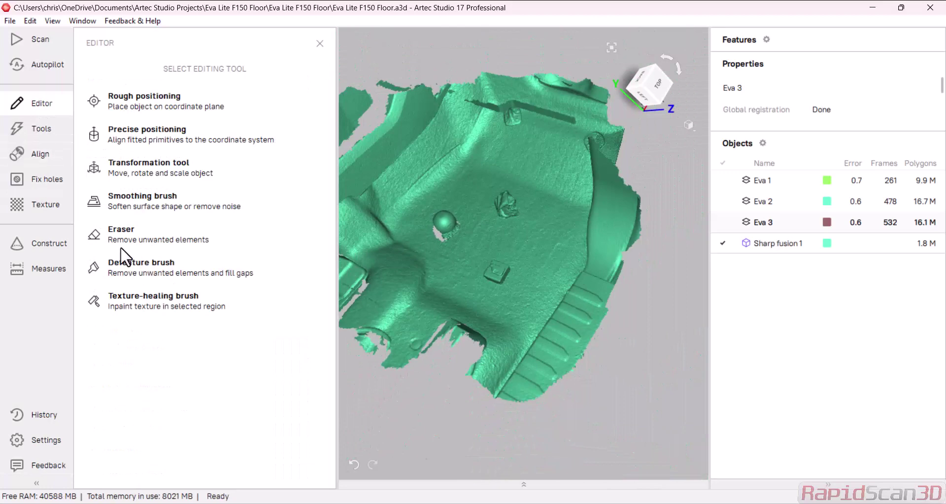
{"action": "left_click", "coordinate": [121, 244]}
{"action": "left_click", "coordinate": [95, 128]}
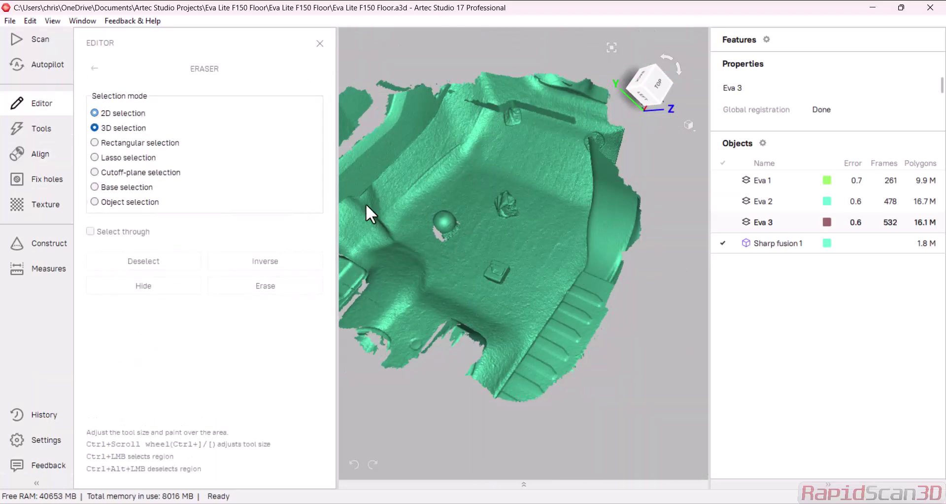
{"action": "scroll", "coordinate": [442, 224], "scroll_direction": "up", "scroll_amount": 8}
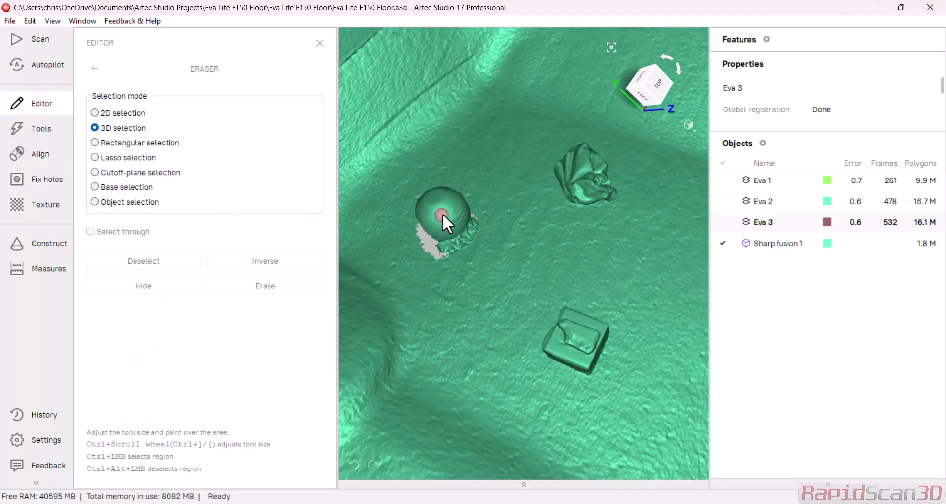
{"action": "scroll", "coordinate": [445, 213], "scroll_direction": "up", "scroll_amount": 2, "text": "ctrl"}
{"action": "scroll", "coordinate": [446, 212], "scroll_direction": "up", "scroll_amount": 3, "text": "ctrl"}
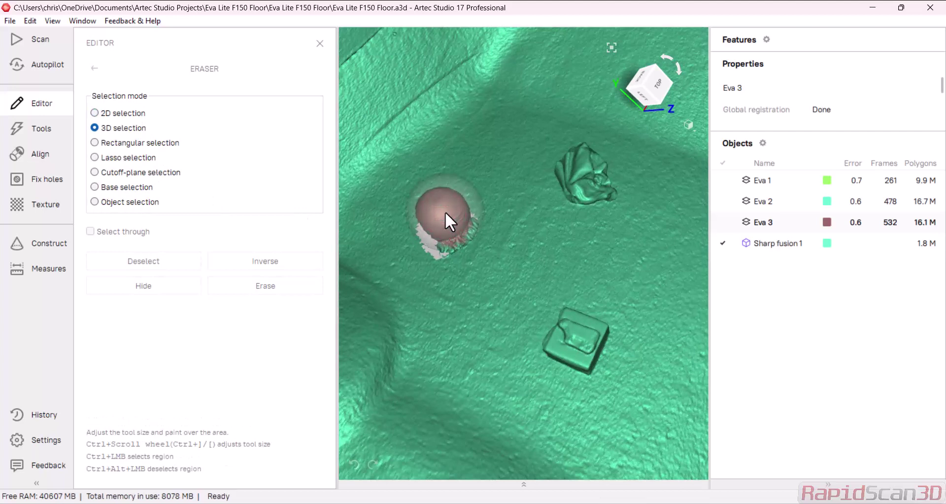
{"action": "scroll", "coordinate": [445, 211], "scroll_direction": "up", "scroll_amount": 1, "text": "ctrl"}
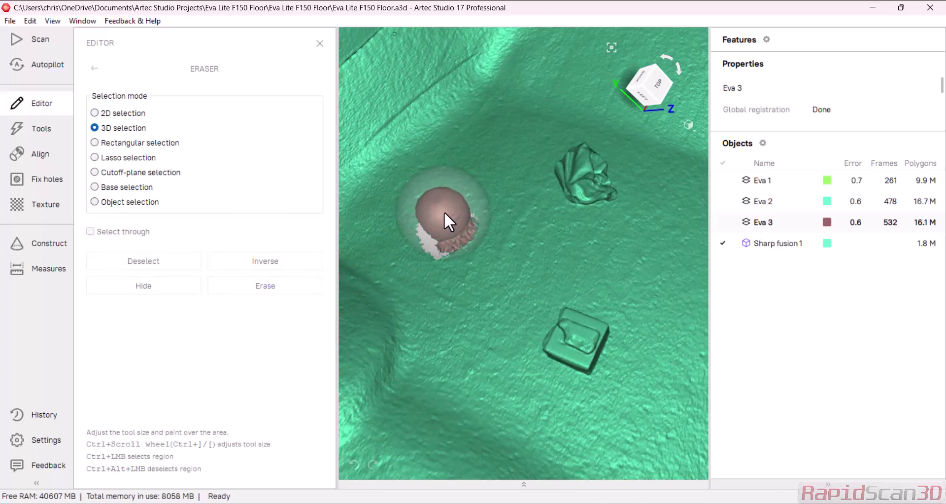
Erase the sphere, the crumpled object and the box from the floor
{"action": "left_click", "coordinate": [445, 212]}
{"action": "left_click", "coordinate": [276, 292]}
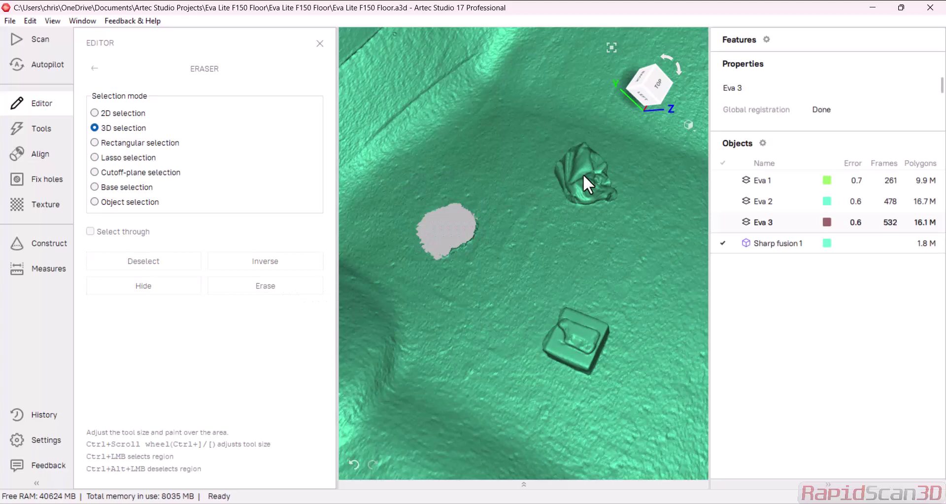
{"action": "left_click", "coordinate": [584, 173]}
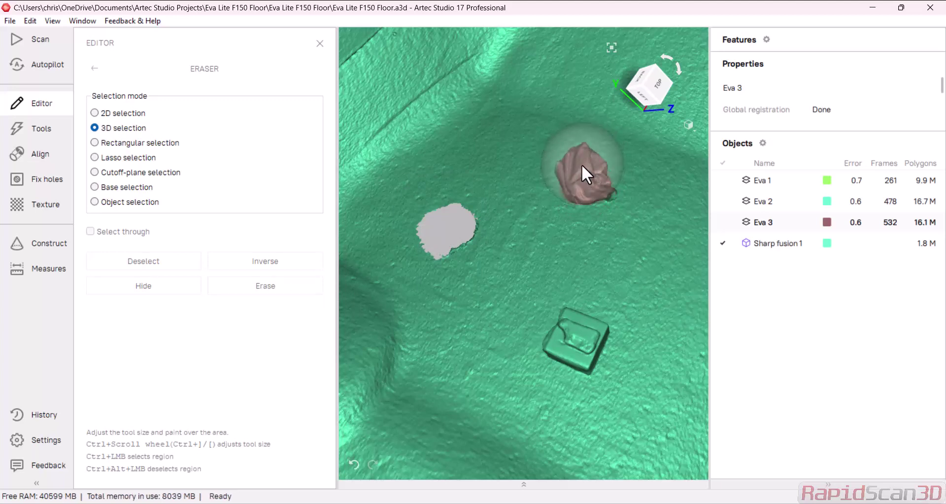
{"action": "left_click", "coordinate": [583, 167]}
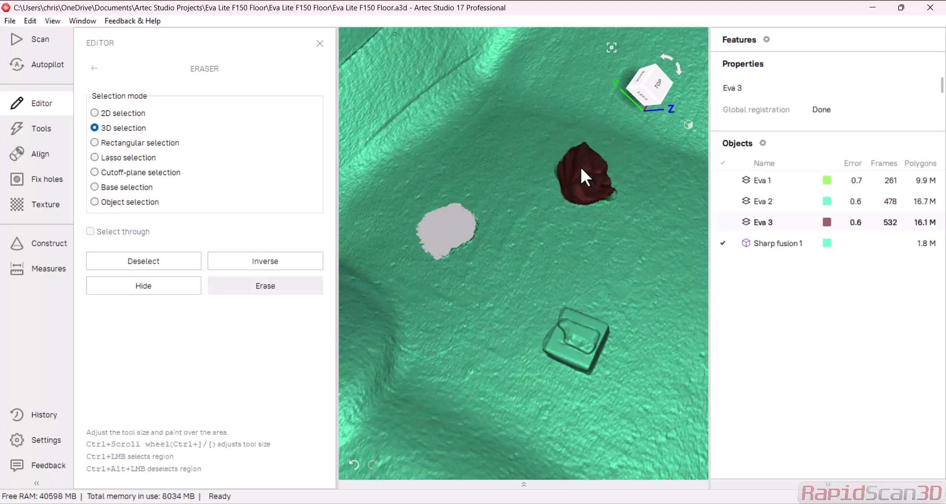
{"action": "left_click", "coordinate": [285, 292]}
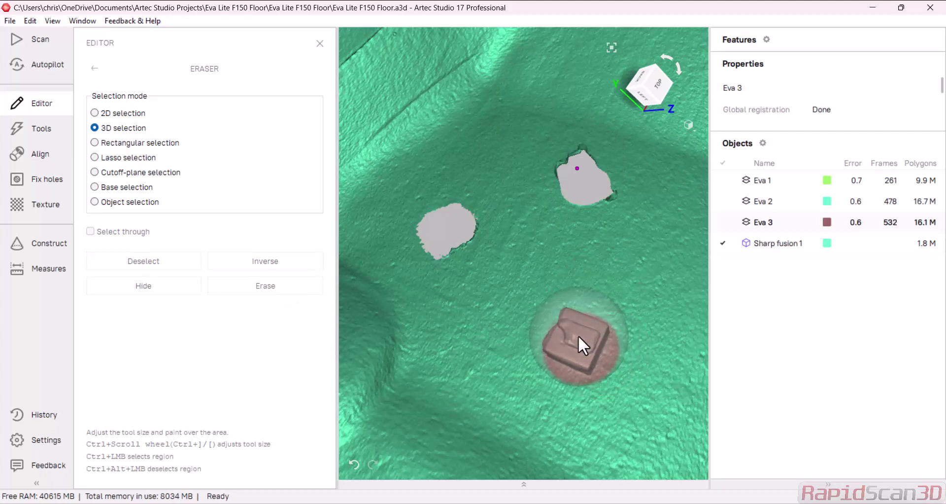
{"action": "scroll", "coordinate": [578, 335], "scroll_direction": "down", "scroll_amount": 3, "text": "ctrl"}
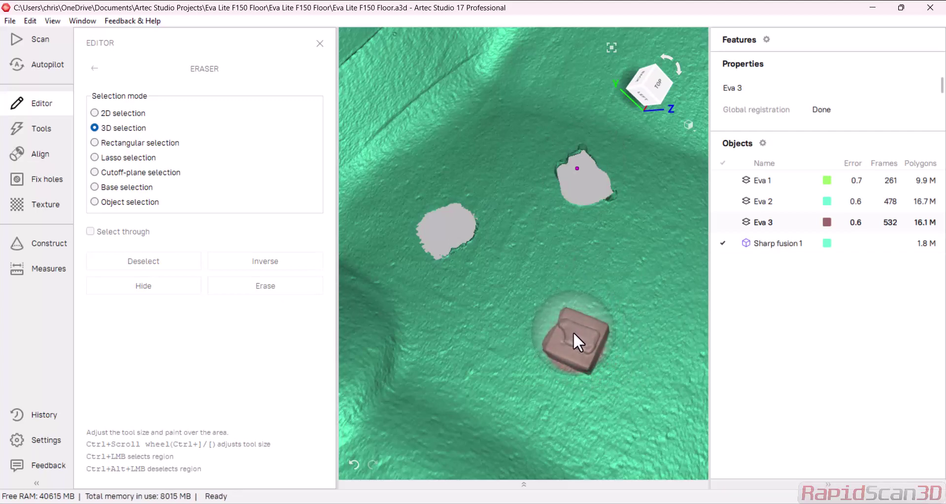
{"action": "left_click", "coordinate": [574, 333]}
{"action": "left_click", "coordinate": [260, 292]}
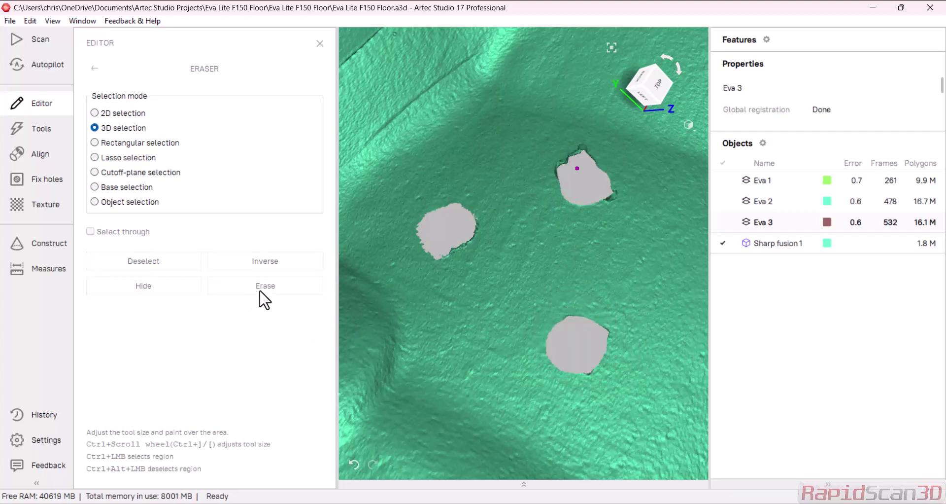
Erase the leftover bump beside the middle hole
{"action": "left_click_drag", "start_coordinate": [591, 217], "coordinate": [602, 262]}
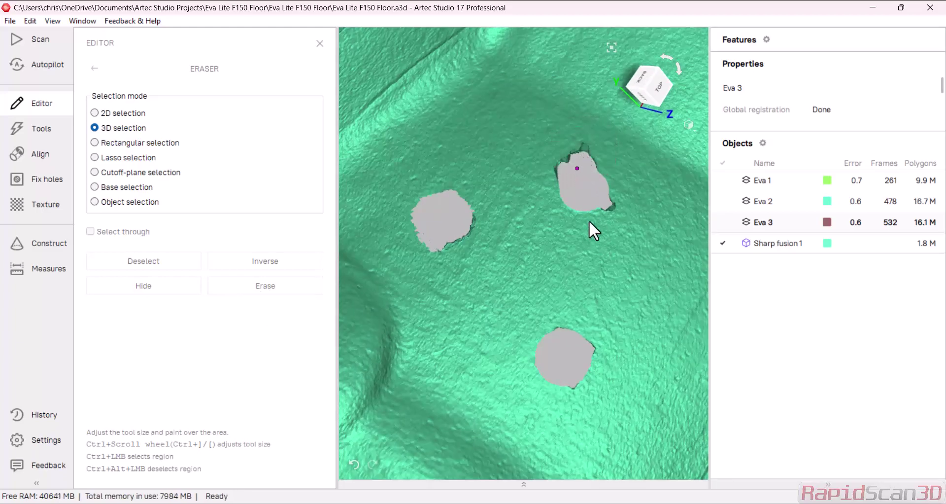
{"action": "mouse_move", "coordinate": [590, 220]}
{"action": "left_mouse_down"}
{"action": "mouse_move", "coordinate": [574, 202]}
{"action": "mouse_move", "coordinate": [598, 167]}
{"action": "mouse_move", "coordinate": [581, 232]}
{"action": "left_mouse_up"}
{"action": "scroll", "coordinate": [574, 203], "scroll_direction": "up", "scroll_amount": 2}
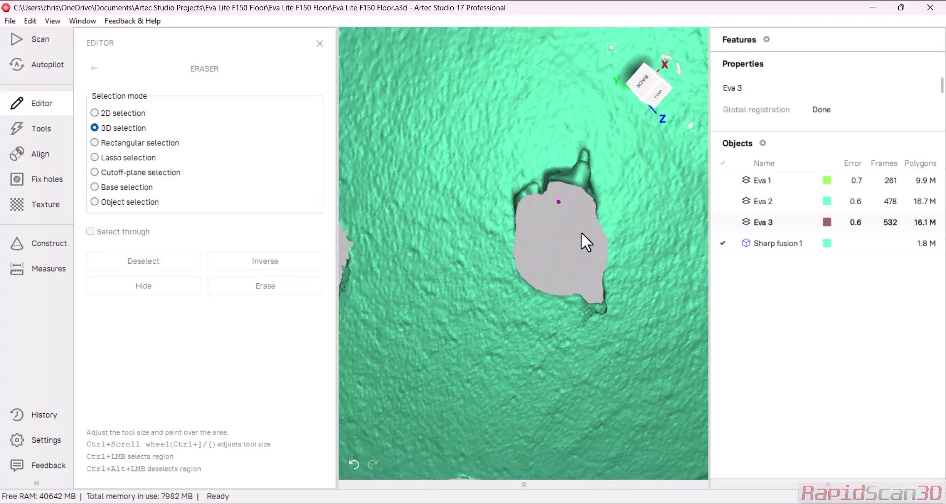
{"action": "scroll", "coordinate": [583, 181], "scroll_direction": "down", "scroll_amount": 1}
{"action": "scroll", "coordinate": [574, 193], "scroll_direction": "down", "scroll_amount": 4, "text": "ctrl"}
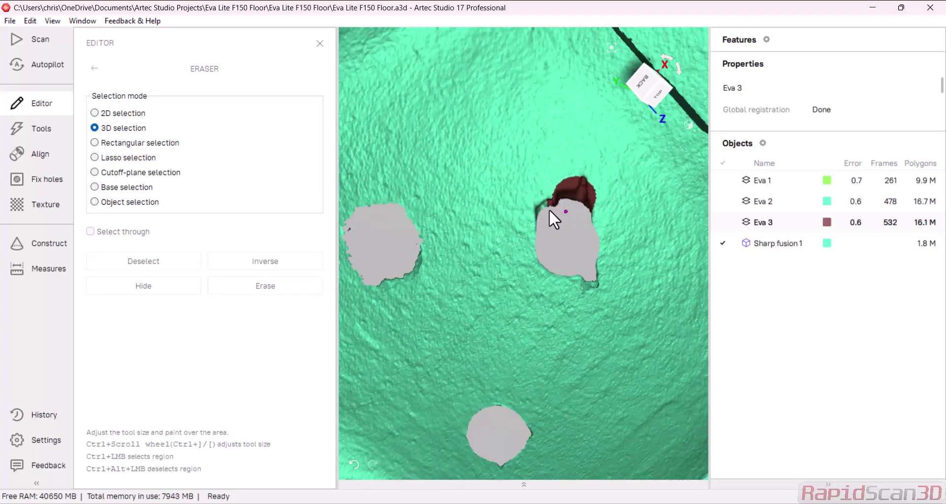
{"action": "left_click", "coordinate": [279, 289]}
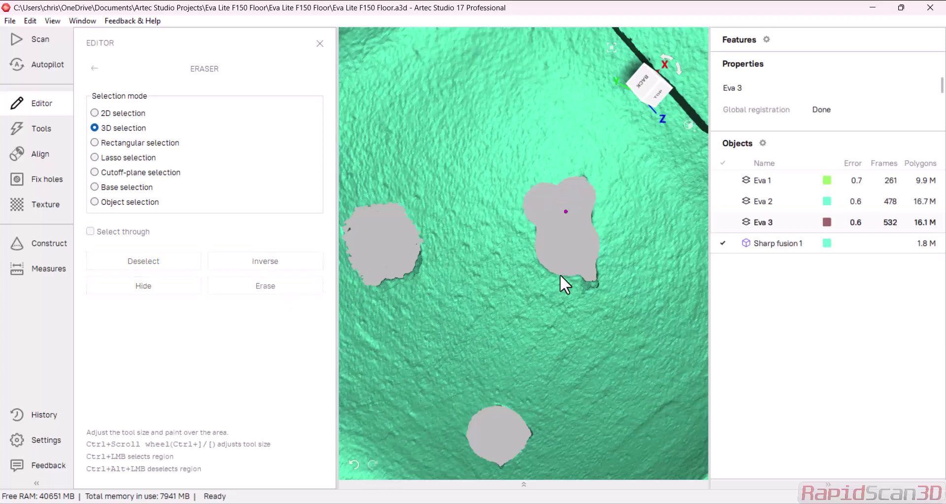
{"action": "left_click", "coordinate": [271, 291]}
Erase two more small bumps from the floor surface
{"action": "scroll", "coordinate": [581, 205], "scroll_direction": "down", "scroll_amount": 3}
{"action": "mouse_move", "coordinate": [459, 283]}
{"action": "left_mouse_down"}
{"action": "mouse_move", "coordinate": [424, 335]}
{"action": "mouse_move", "coordinate": [451, 329]}
{"action": "mouse_move", "coordinate": [445, 399]}
{"action": "mouse_move", "coordinate": [445, 360]}
{"action": "left_mouse_up"}
{"action": "scroll", "coordinate": [462, 400], "scroll_direction": "up", "scroll_amount": 4}
{"action": "left_click", "coordinate": [510, 379], "text": "ctrl"}
{"action": "left_click", "coordinate": [510, 376], "text": "ctrl"}
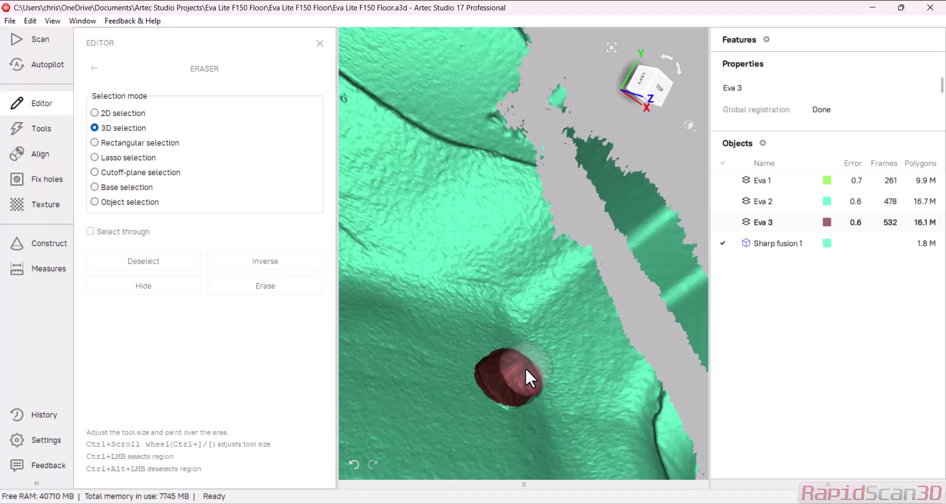
{"action": "left_click", "coordinate": [525, 368], "text": "ctrl"}
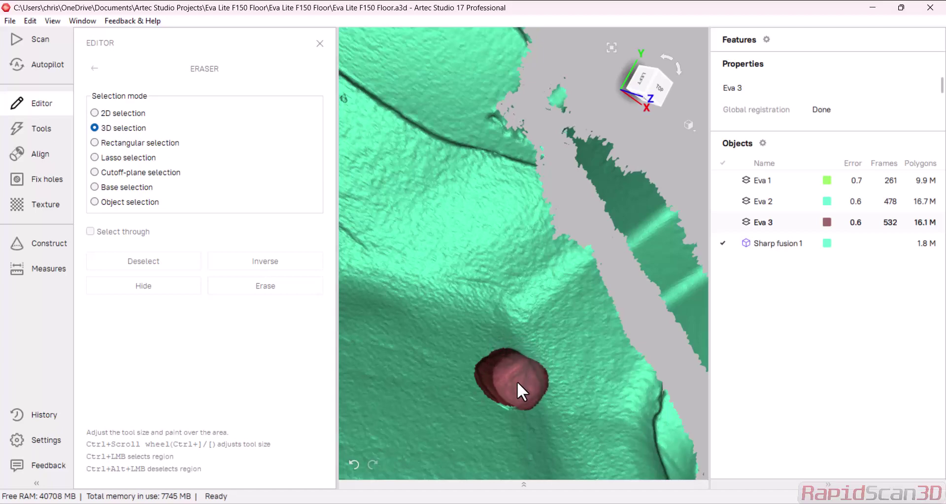
{"action": "left_click", "coordinate": [266, 287]}
{"action": "mouse_move", "coordinate": [463, 370]}
{"action": "left_mouse_down"}
{"action": "mouse_move", "coordinate": [552, 387]}
{"action": "mouse_move", "coordinate": [511, 274]}
{"action": "mouse_move", "coordinate": [564, 239]}
{"action": "mouse_move", "coordinate": [565, 364]}
{"action": "mouse_move", "coordinate": [529, 246]}
{"action": "mouse_move", "coordinate": [527, 267]}
{"action": "left_mouse_up"}
{"action": "left_click", "coordinate": [523, 269], "text": "ctrl"}
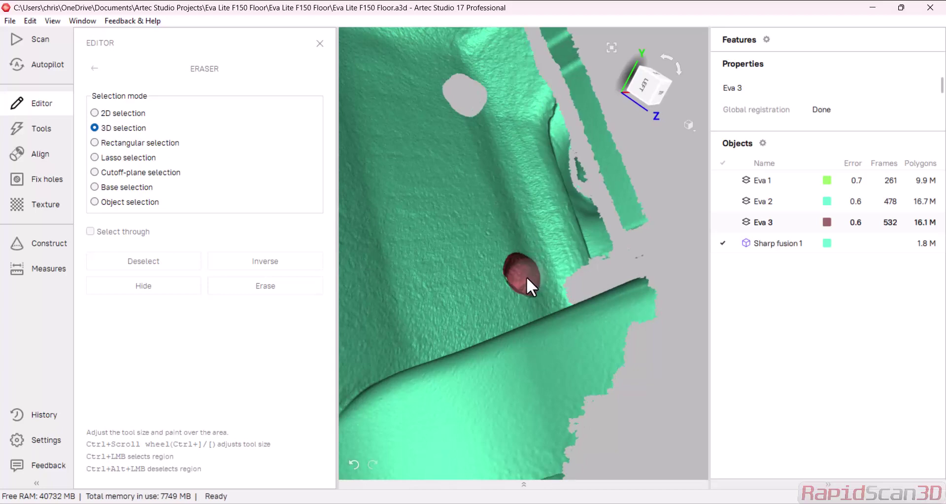
{"action": "left_click", "coordinate": [269, 287]}
{"action": "mouse_move", "coordinate": [444, 296]}
{"action": "left_mouse_down"}
{"action": "mouse_move", "coordinate": [482, 306]}
{"action": "mouse_move", "coordinate": [360, 366]}
{"action": "mouse_move", "coordinate": [340, 323]}
{"action": "mouse_move", "coordinate": [453, 282]}
{"action": "mouse_move", "coordinate": [539, 300]}
{"action": "mouse_move", "coordinate": [447, 226]}
{"action": "mouse_move", "coordinate": [514, 255]}
{"action": "left_mouse_up"}
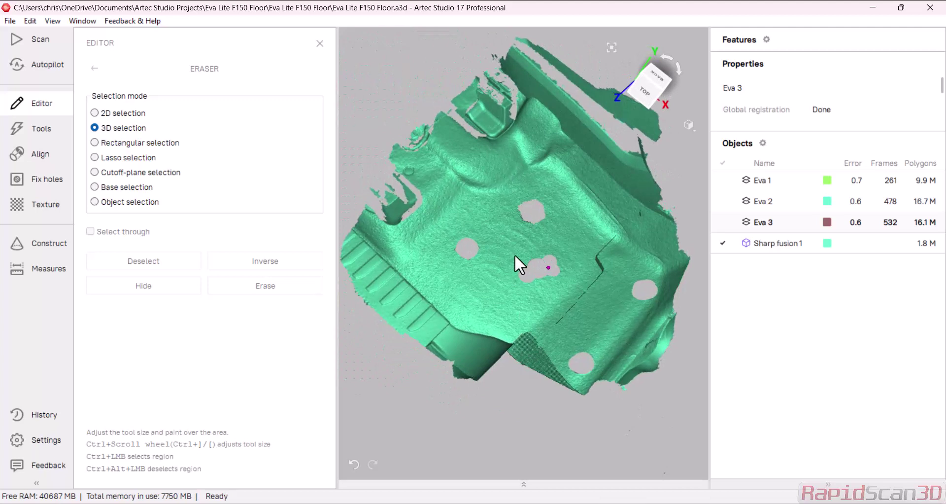
In Fix holes, pick the five erased-object holes and fill them in Smooth mode
{"action": "left_click", "coordinate": [62, 183]}
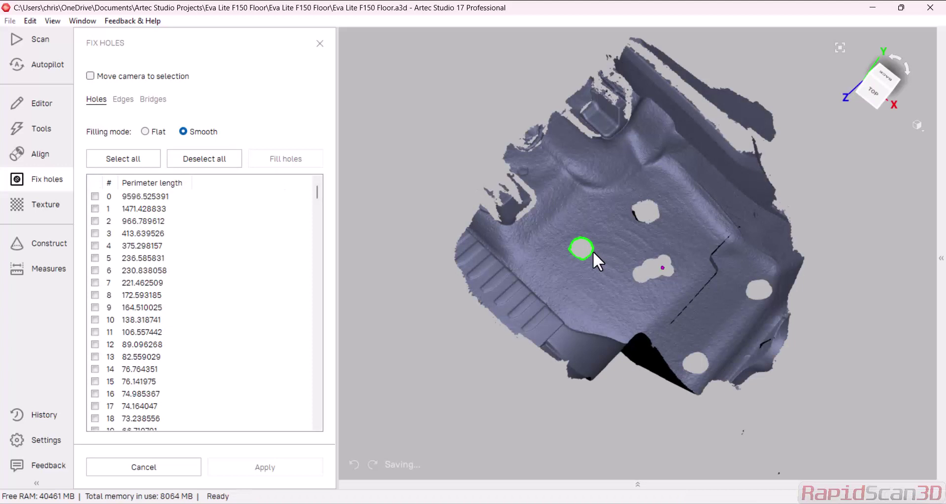
{"action": "left_click", "coordinate": [589, 249]}
{"action": "left_click", "coordinate": [641, 232]}
{"action": "left_click", "coordinate": [647, 263]}
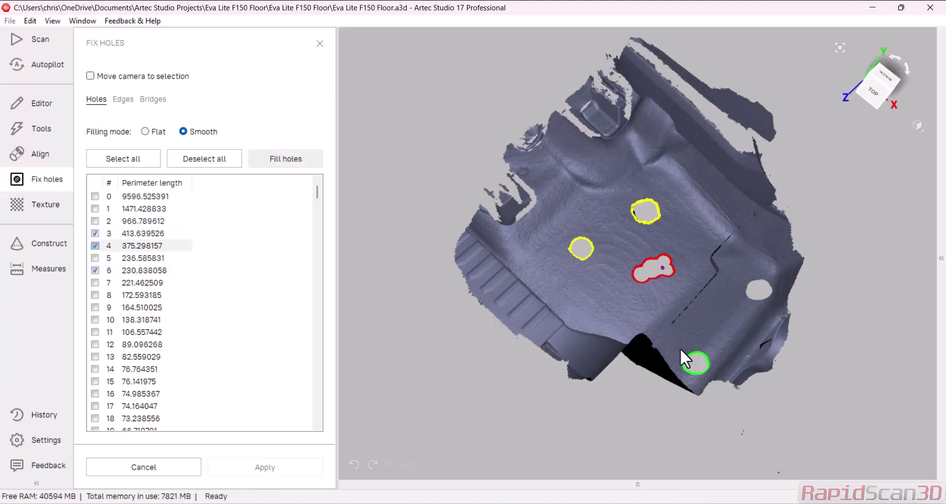
{"action": "left_click", "coordinate": [690, 369]}
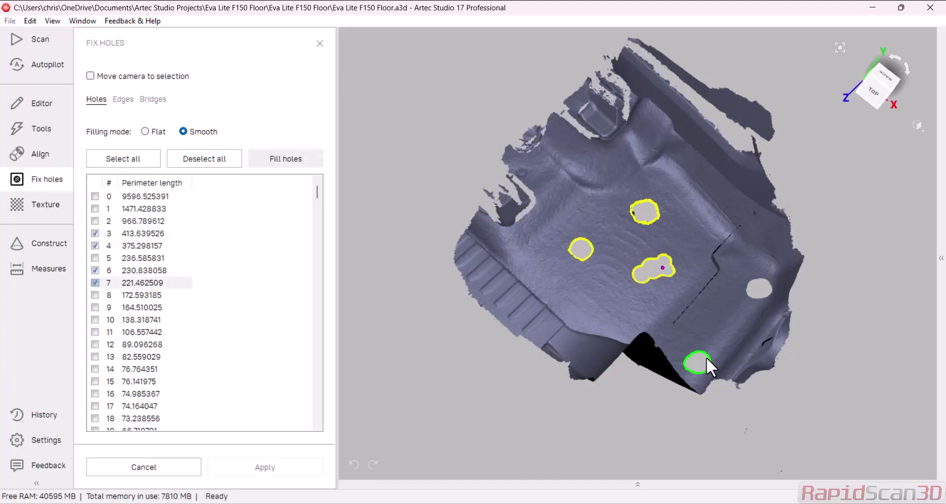
{"action": "left_click", "coordinate": [747, 290]}
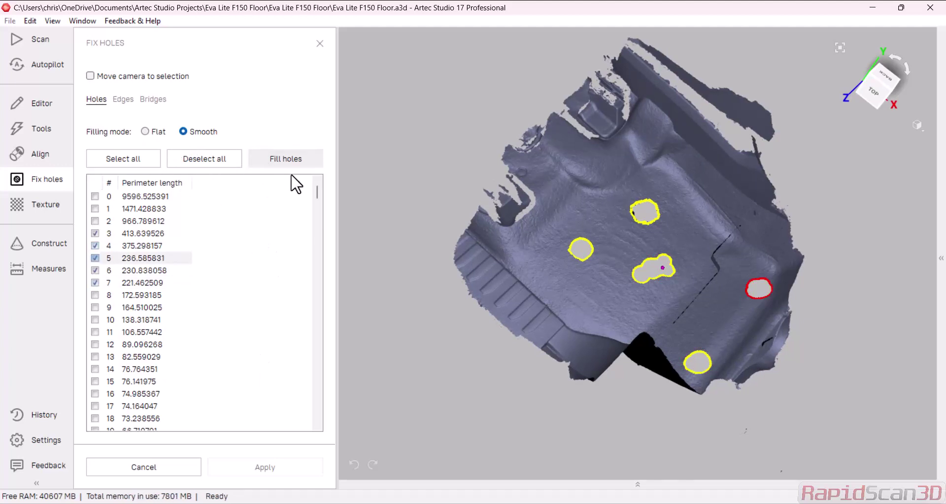
{"action": "left_click", "coordinate": [265, 166]}
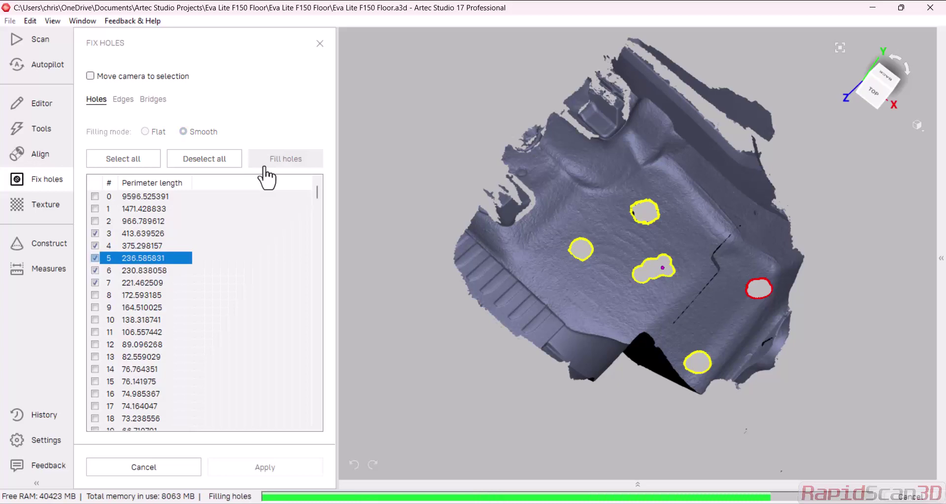
{"action": "left_click_drag", "start_coordinate": [593, 316], "coordinate": [640, 218]}
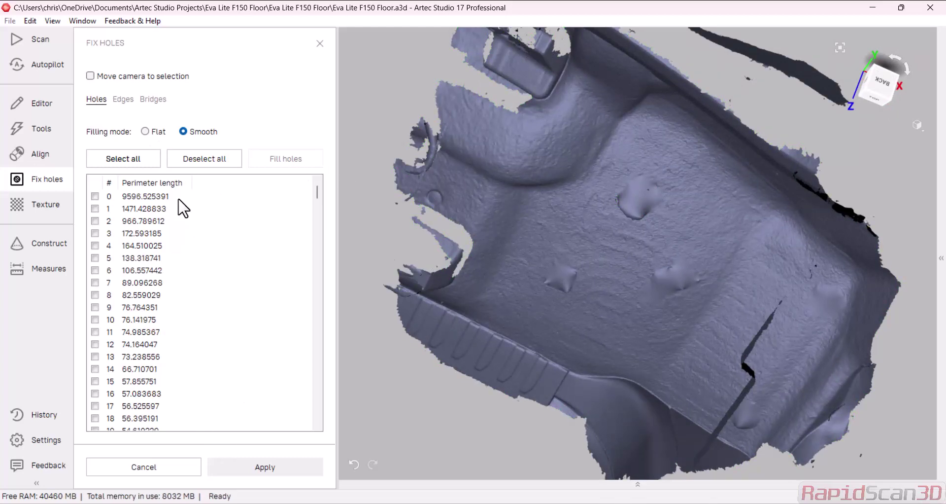
Undo the smooth hole fill and exit Fix holes without saving
{"action": "key", "text": "ctrl+z"}
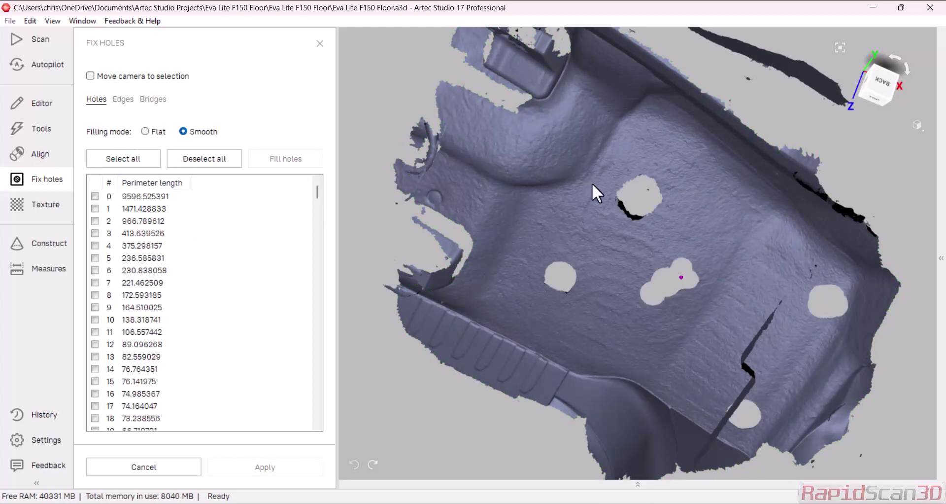
{"action": "left_click_drag", "start_coordinate": [592, 183], "coordinate": [659, 200]}
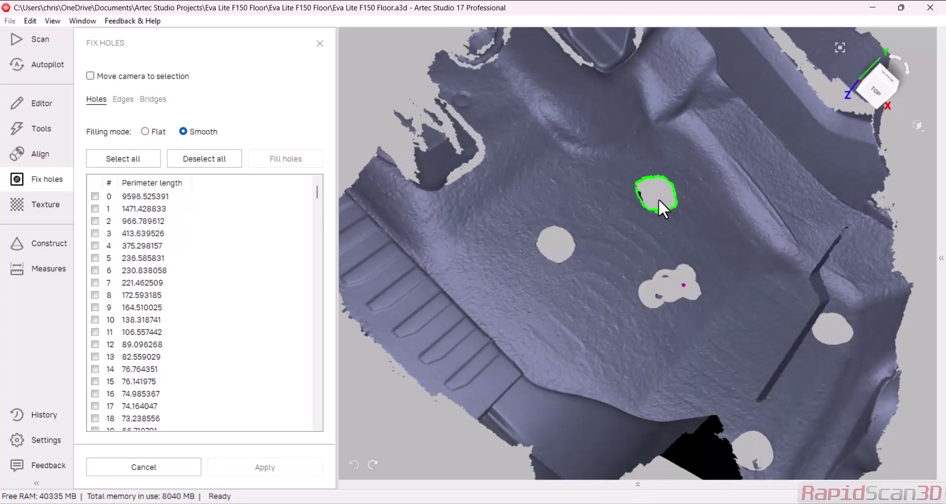
{"action": "scroll", "coordinate": [659, 199], "scroll_direction": "up", "scroll_amount": 5}
{"action": "left_click_drag", "start_coordinate": [647, 277], "coordinate": [631, 226]}
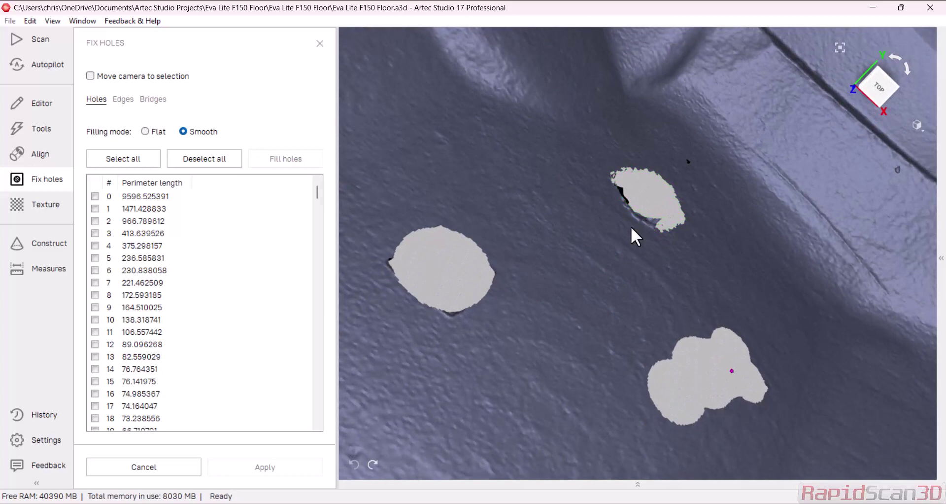
{"action": "left_click", "coordinate": [631, 226]}
{"action": "left_click", "coordinate": [18, 111]}
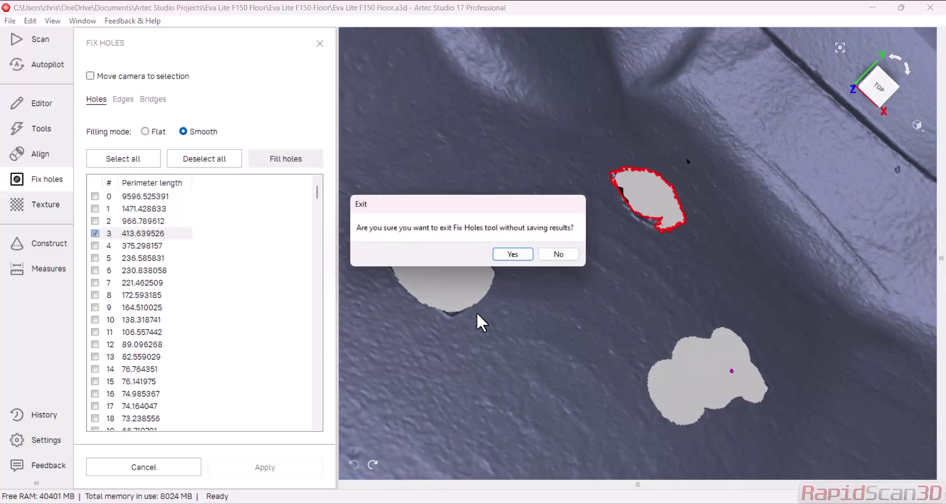
{"action": "left_click", "coordinate": [517, 254]}
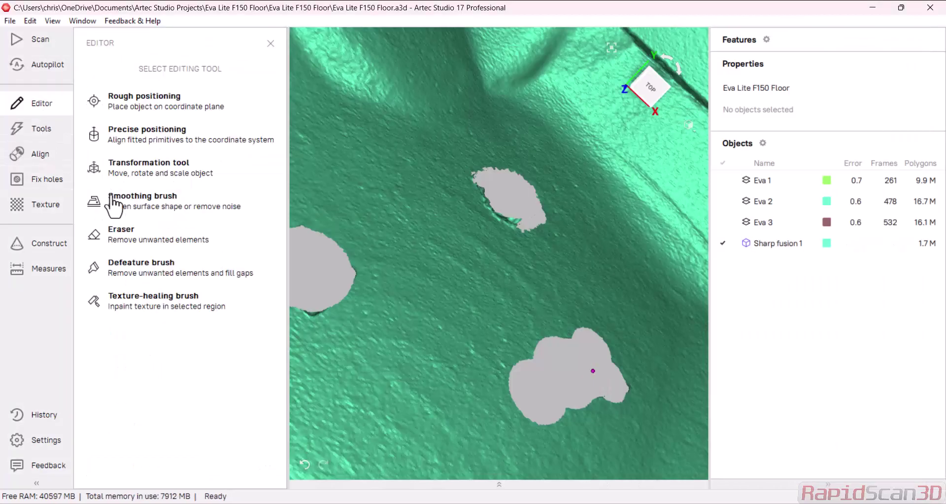
Erase the ragged hole rims using 2D selection, then reopen Fix holes
{"action": "left_click", "coordinate": [141, 237]}
{"action": "left_click_drag", "start_coordinate": [518, 269], "coordinate": [454, 258]}
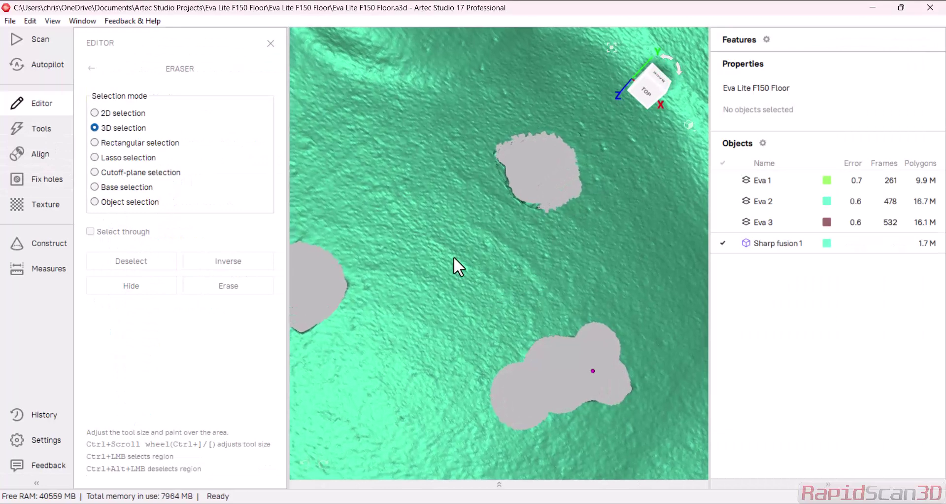
{"action": "left_click", "coordinate": [124, 113]}
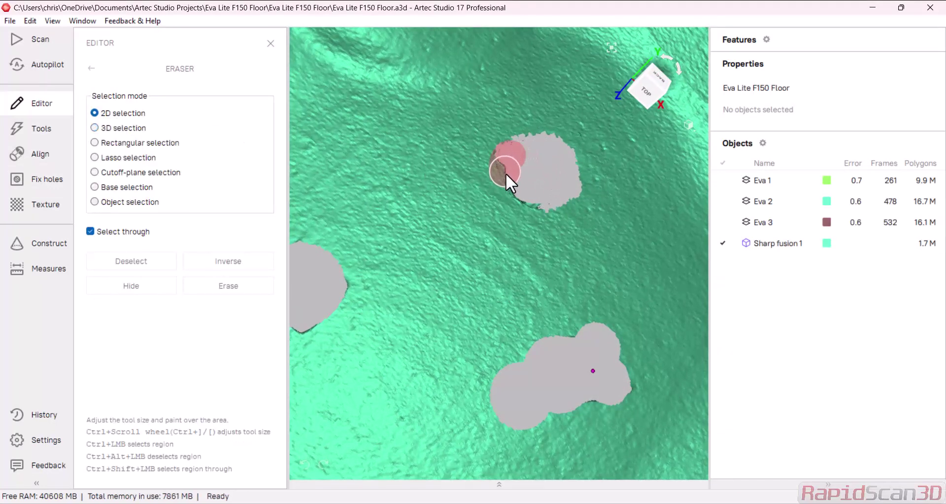
{"action": "left_click_drag", "start_coordinate": [506, 173], "coordinate": [542, 206], "text": "ctrl"}
{"action": "mouse_move", "coordinate": [518, 298]}
{"action": "left_mouse_down"}
{"action": "mouse_move", "coordinate": [416, 283]}
{"action": "mouse_move", "coordinate": [392, 267]}
{"action": "mouse_move", "coordinate": [369, 301]}
{"action": "left_mouse_up"}
{"action": "left_click_drag", "start_coordinate": [314, 285], "coordinate": [317, 271], "text": "ctrl"}
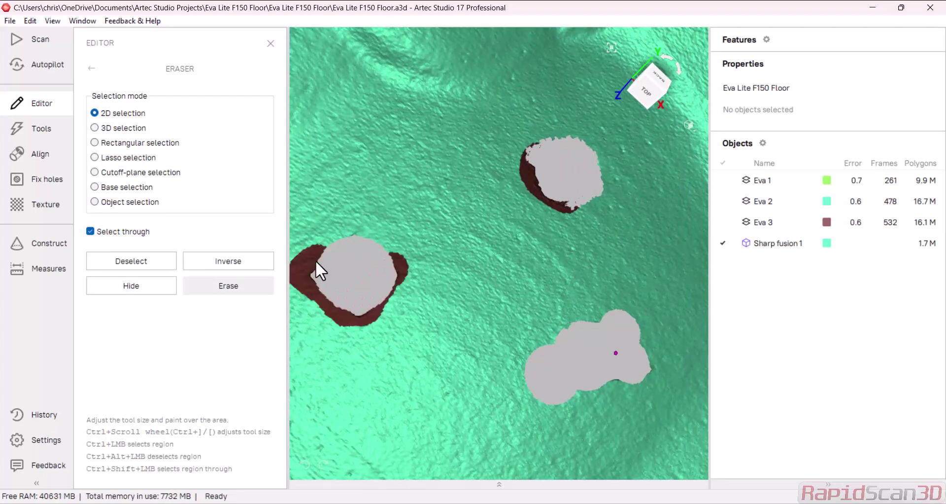
{"action": "left_click", "coordinate": [205, 290]}
{"action": "left_click", "coordinate": [41, 176]}
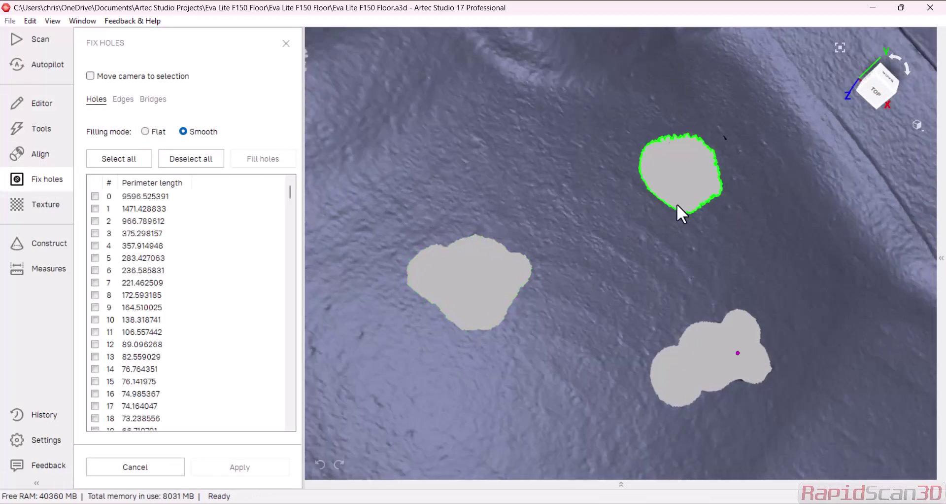
Select holes 4, 5 and 7 for filling, leaving the outer boundary hole 0 unselected
{"action": "left_click", "coordinate": [678, 205]}
{"action": "scroll", "coordinate": [679, 205], "scroll_direction": "down", "scroll_amount": 5}
{"action": "left_click", "coordinate": [562, 246]}
{"action": "scroll", "coordinate": [712, 294], "scroll_direction": "down", "scroll_amount": 3}
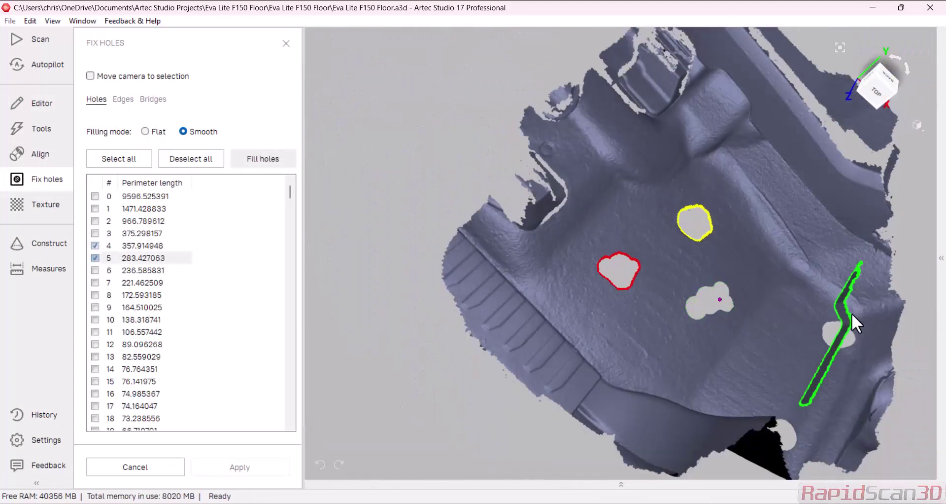
{"action": "left_click", "coordinate": [785, 436]}
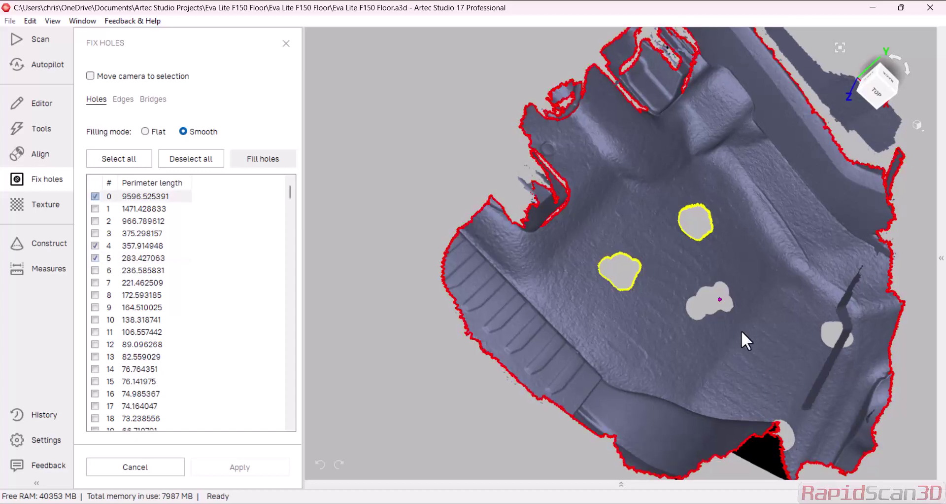
{"action": "left_click_drag", "start_coordinate": [741, 330], "coordinate": [745, 395]}
{"action": "left_click", "coordinate": [735, 422]}
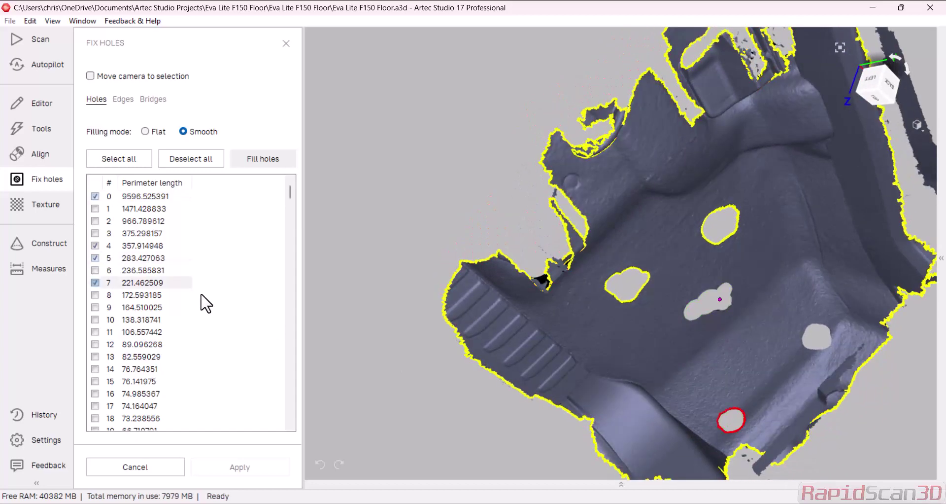
{"action": "left_click", "coordinate": [94, 197]}
Add holes 3 and 6, fill all five smoothly and apply the result
{"action": "left_click_drag", "start_coordinate": [710, 290], "coordinate": [718, 283]}
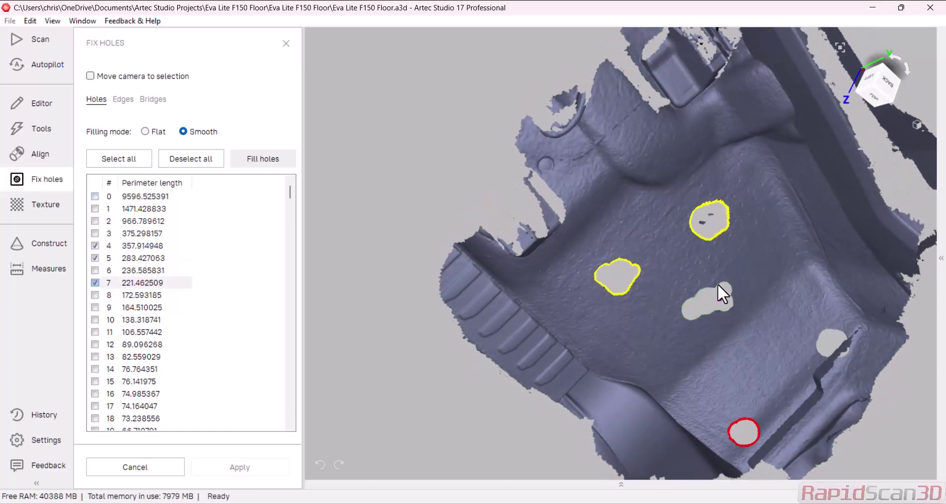
{"action": "left_click", "coordinate": [718, 287]}
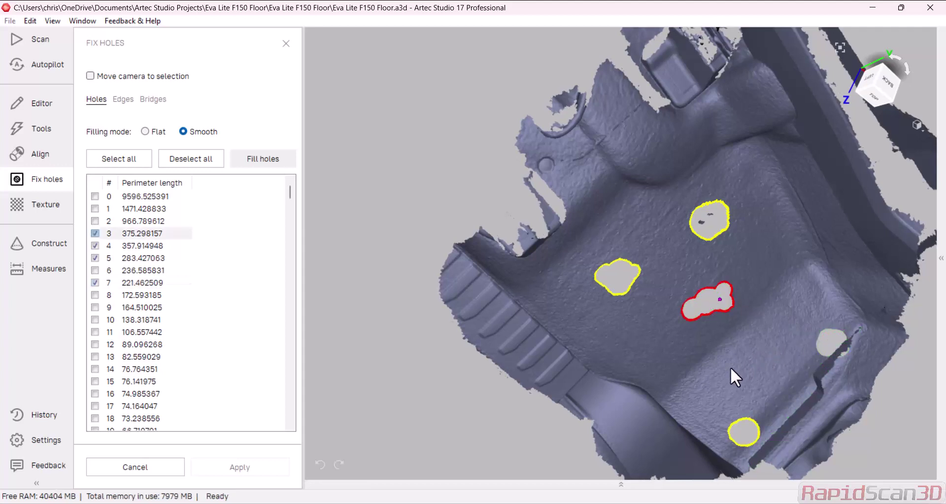
{"action": "left_click", "coordinate": [820, 328]}
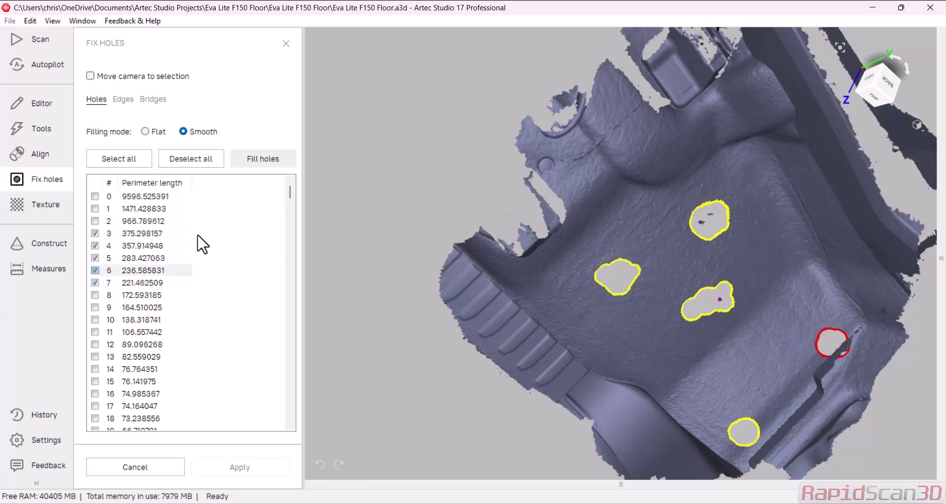
{"action": "left_click", "coordinate": [256, 166]}
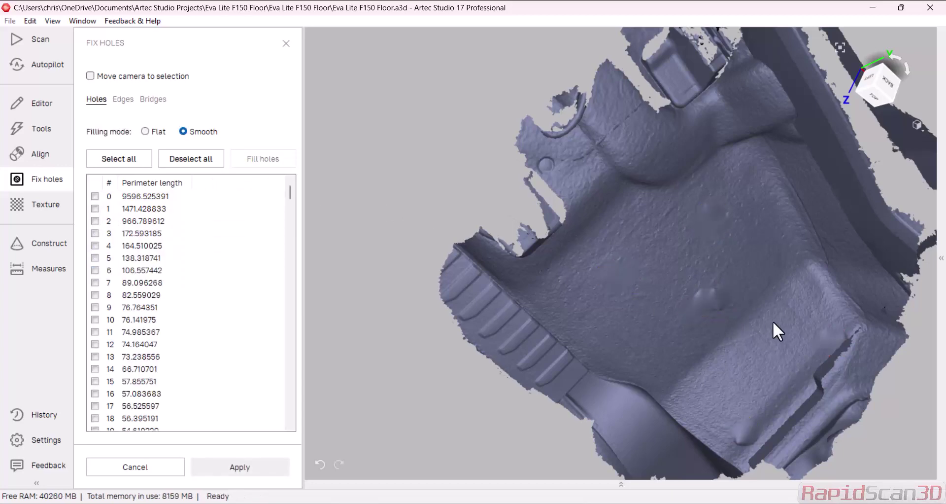
{"action": "left_click_drag", "start_coordinate": [763, 341], "coordinate": [567, 276]}
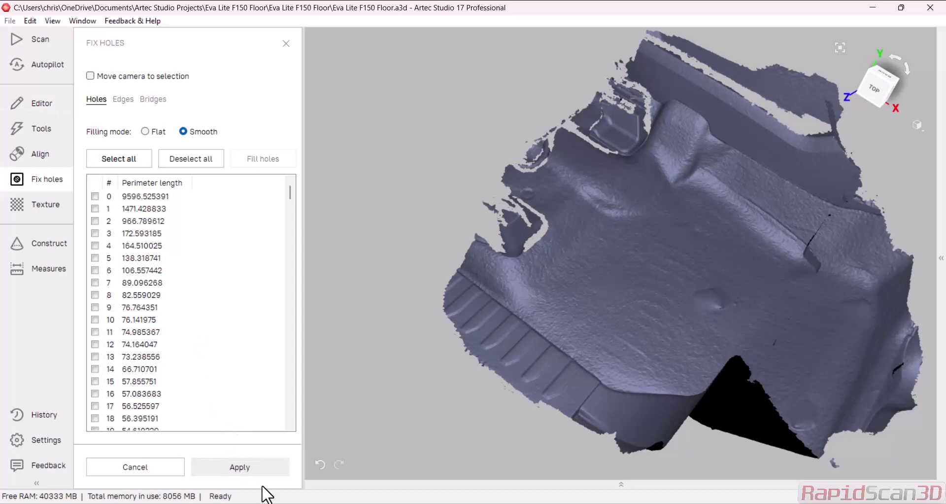
{"action": "left_click", "coordinate": [260, 469]}
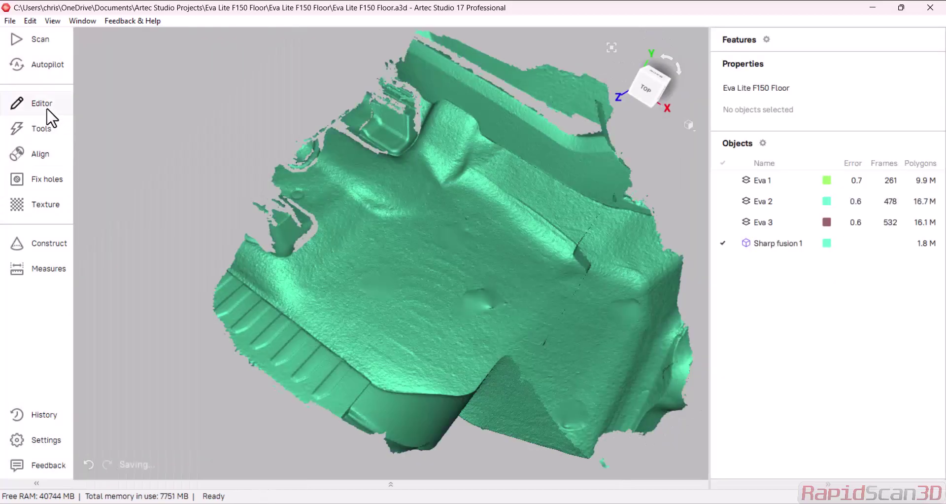
Smooth the floor surface near the centre with the Editor's Smoothing brush
{"action": "left_click", "coordinate": [48, 112]}
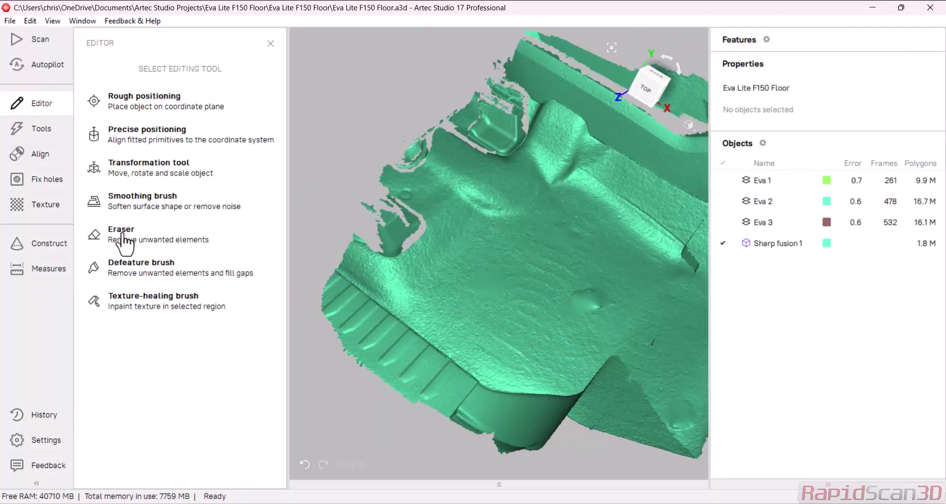
{"action": "left_click", "coordinate": [128, 195]}
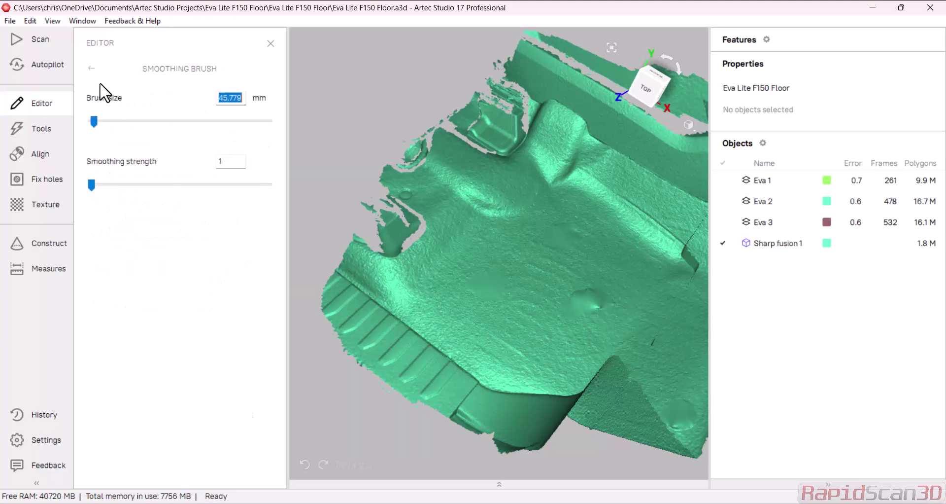
{"action": "scroll", "coordinate": [496, 277], "scroll_direction": "up", "scroll_amount": 8, "text": "ctrl"}
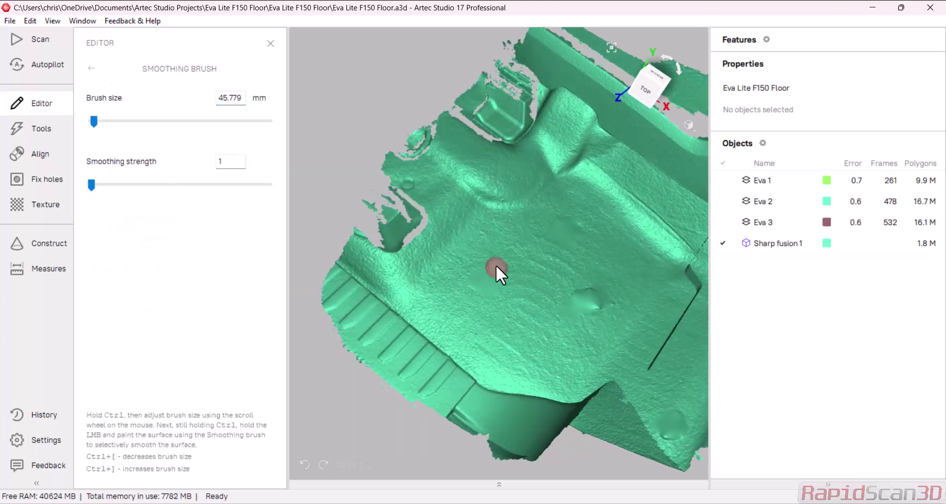
{"action": "mouse_move", "coordinate": [496, 277]}
{"action": "left_mouse_down", "text": "ctrl"}
{"action": "mouse_move", "coordinate": [610, 218]}
{"action": "mouse_move", "coordinate": [519, 227]}
{"action": "mouse_move", "coordinate": [467, 258]}
{"action": "mouse_move", "coordinate": [519, 286]}
{"action": "mouse_move", "coordinate": [600, 312]}
{"action": "left_mouse_up", "text": "ctrl"}
{"action": "mouse_move", "coordinate": [582, 321]}
{"action": "left_mouse_down"}
{"action": "mouse_move", "coordinate": [610, 387]}
{"action": "mouse_move", "coordinate": [587, 310]}
{"action": "left_mouse_up"}
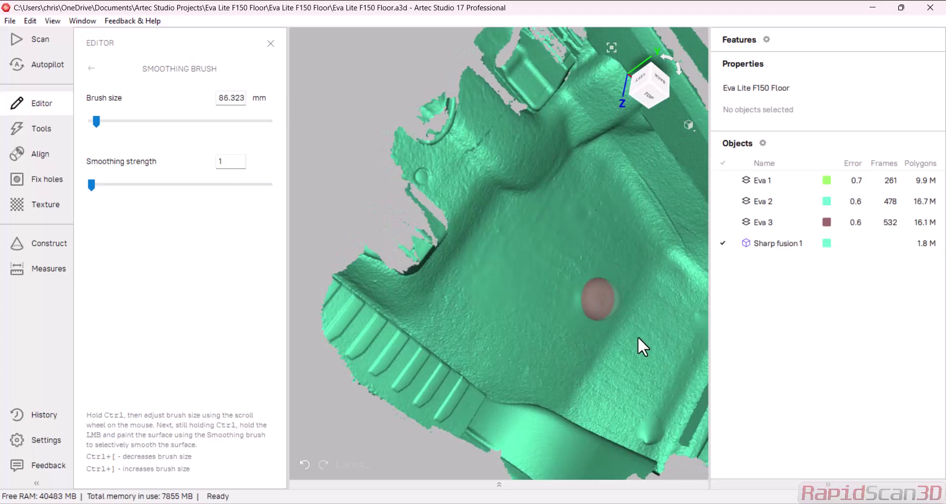
{"action": "mouse_move", "coordinate": [638, 336]}
{"action": "left_mouse_down"}
{"action": "mouse_move", "coordinate": [649, 365]}
{"action": "mouse_move", "coordinate": [596, 265]}
{"action": "mouse_move", "coordinate": [577, 327]}
{"action": "mouse_move", "coordinate": [526, 376]}
{"action": "left_mouse_up"}
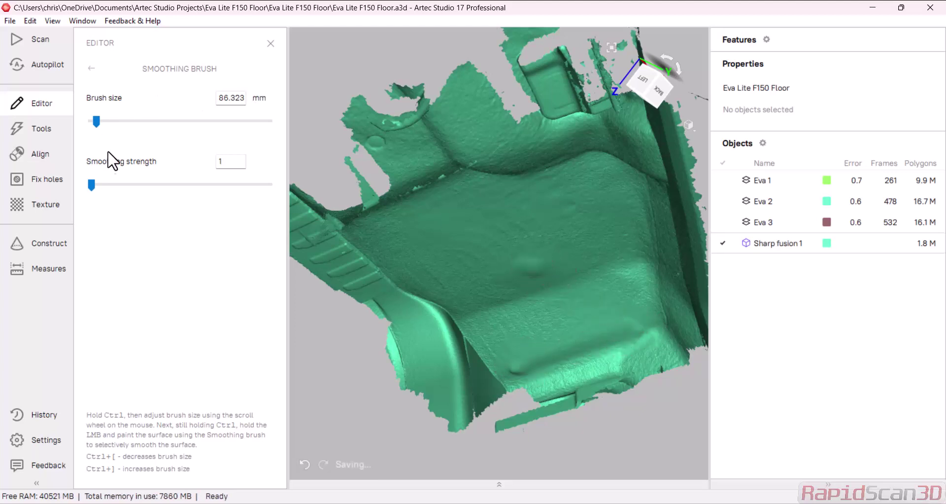
Raise the smoothing strength to 3 and smooth the remaining bumpy floor patches
{"action": "left_click_drag", "start_coordinate": [91, 185], "coordinate": [128, 189]}
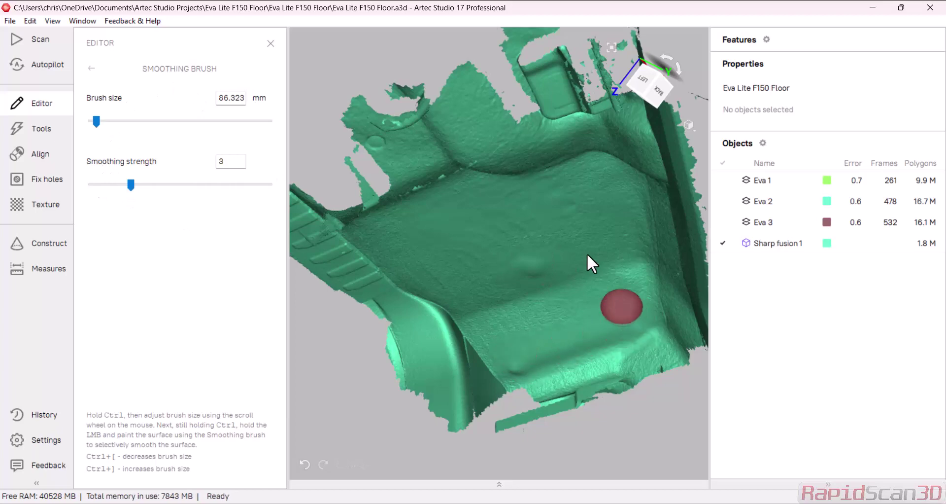
{"action": "left_click_drag", "start_coordinate": [587, 253], "coordinate": [522, 256], "text": "ctrl"}
{"action": "mouse_move", "coordinate": [552, 200]}
{"action": "left_mouse_down"}
{"action": "mouse_move", "coordinate": [551, 183]}
{"action": "mouse_move", "coordinate": [531, 165]}
{"action": "mouse_move", "coordinate": [459, 241]}
{"action": "mouse_move", "coordinate": [456, 324]}
{"action": "left_mouse_up"}
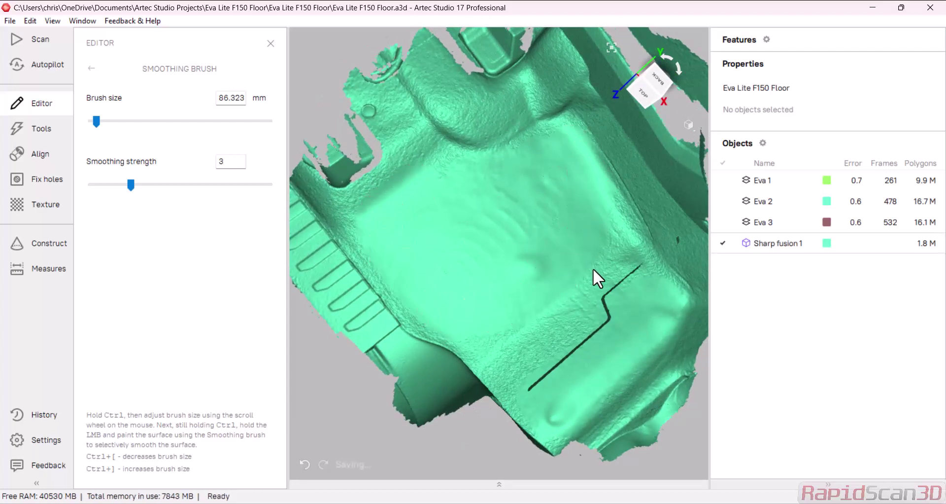
{"action": "left_click_drag", "start_coordinate": [592, 270], "coordinate": [598, 298]}
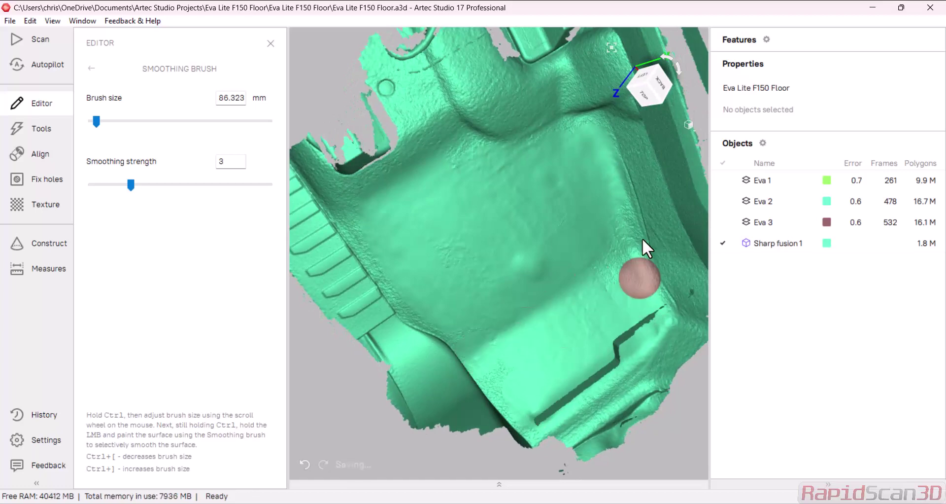
{"action": "mouse_move", "coordinate": [619, 236]}
{"action": "left_mouse_down"}
{"action": "mouse_move", "coordinate": [549, 311]}
{"action": "mouse_move", "coordinate": [496, 310]}
{"action": "mouse_move", "coordinate": [543, 306]}
{"action": "mouse_move", "coordinate": [553, 258]}
{"action": "mouse_move", "coordinate": [537, 258]}
{"action": "left_mouse_up"}
{"action": "left_click_drag", "start_coordinate": [570, 115], "coordinate": [214, 452]}
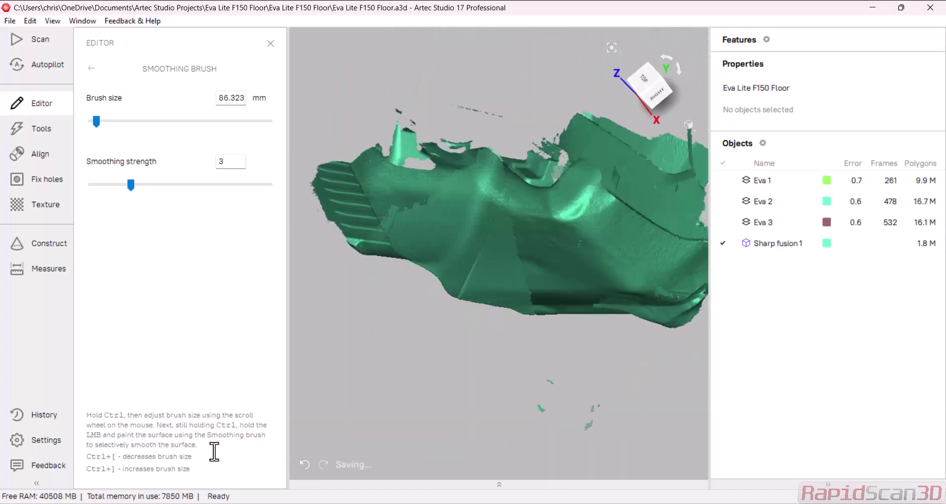
{"action": "left_click", "coordinate": [271, 44]}
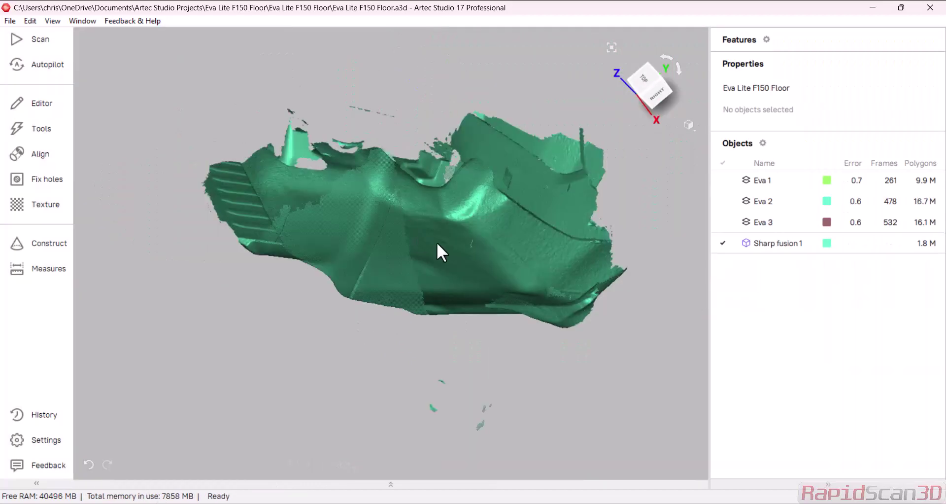
{"action": "mouse_move", "coordinate": [437, 244]}
{"action": "left_mouse_down"}
{"action": "mouse_move", "coordinate": [455, 362]}
{"action": "mouse_move", "coordinate": [379, 387]}
{"action": "mouse_move", "coordinate": [329, 277]}
{"action": "mouse_move", "coordinate": [326, 300]}
{"action": "mouse_move", "coordinate": [670, 300]}
{"action": "mouse_move", "coordinate": [580, 209]}
{"action": "mouse_move", "coordinate": [510, 291]}
{"action": "mouse_move", "coordinate": [471, 306]}
{"action": "mouse_move", "coordinate": [326, 281]}
{"action": "mouse_move", "coordinate": [369, 344]}
{"action": "mouse_move", "coordinate": [348, 255]}
{"action": "left_mouse_up"}
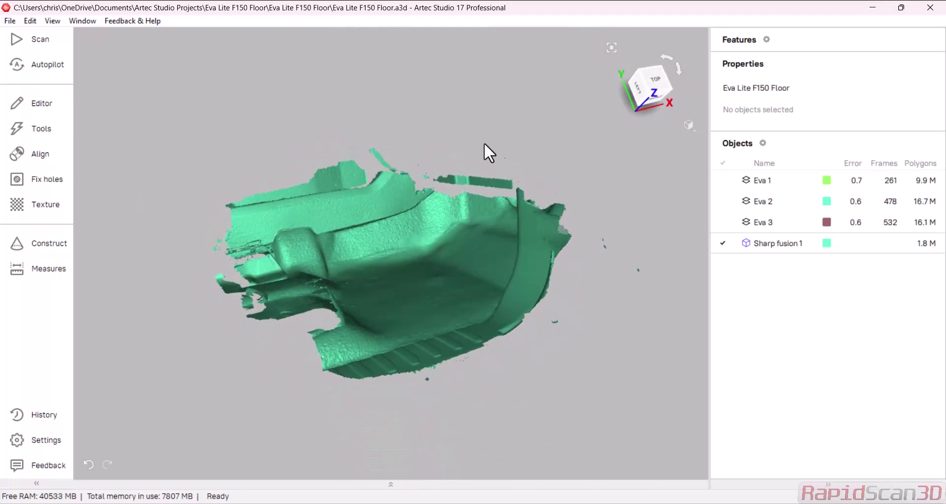
{"action": "mouse_move", "coordinate": [315, 209]}
{"action": "left_mouse_down"}
{"action": "mouse_move", "coordinate": [253, 217]}
{"action": "mouse_move", "coordinate": [481, 215]}
{"action": "mouse_move", "coordinate": [325, 239]}
{"action": "left_mouse_up"}
With the Eraser's freehand lasso, select the stray strip and ragged bottom-edge strips of the floor mesh
{"action": "left_click", "coordinate": [37, 106]}
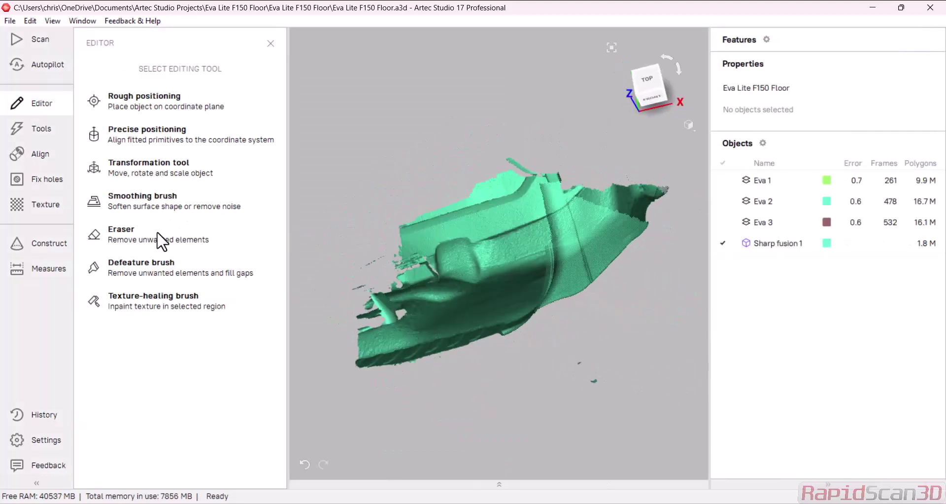
{"action": "left_click", "coordinate": [119, 236]}
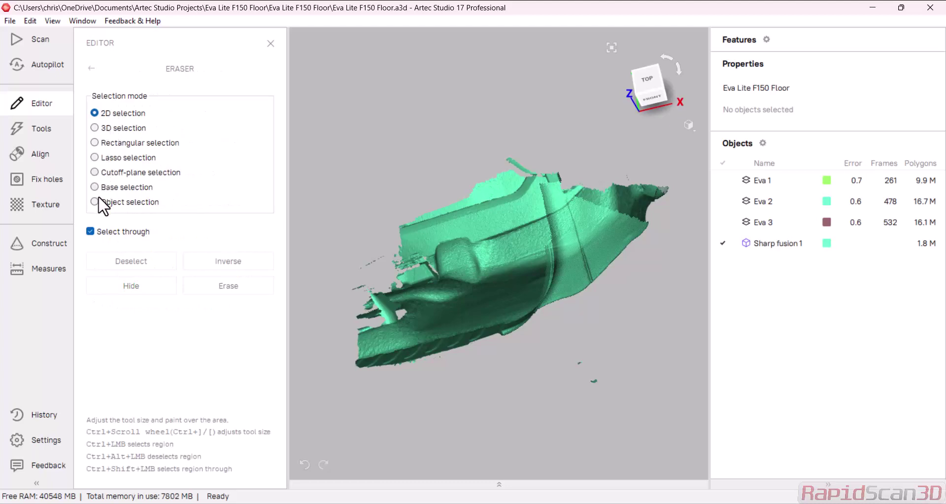
{"action": "left_click_drag", "start_coordinate": [521, 265], "coordinate": [530, 259]}
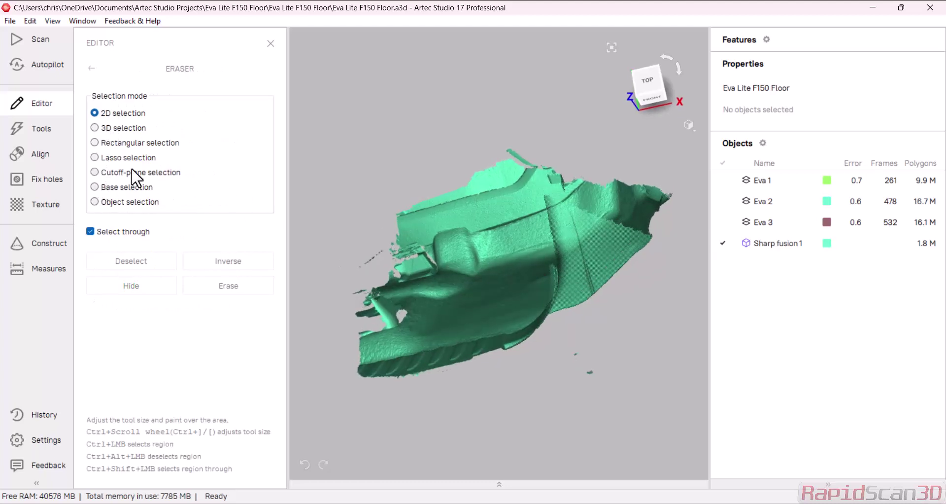
{"action": "left_click", "coordinate": [95, 158]}
{"action": "left_click_drag", "start_coordinate": [434, 365], "coordinate": [511, 326]}
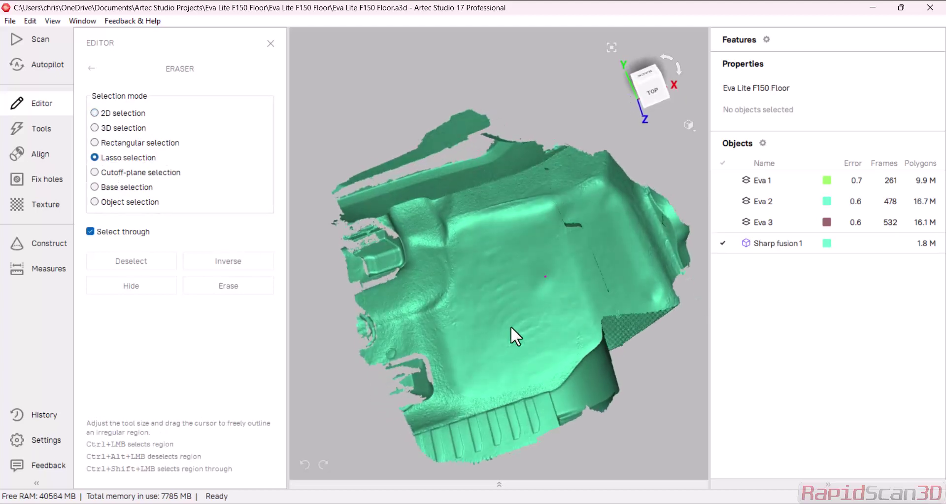
{"action": "mouse_move", "coordinate": [571, 152]}
{"action": "left_mouse_down", "text": "ctrl"}
{"action": "mouse_move", "coordinate": [533, 173]}
{"action": "mouse_move", "coordinate": [310, 206]}
{"action": "mouse_move", "coordinate": [471, 98]}
{"action": "mouse_move", "coordinate": [572, 151]}
{"action": "left_mouse_up", "text": "ctrl"}
{"action": "left_click_drag", "start_coordinate": [599, 374], "coordinate": [613, 410]}
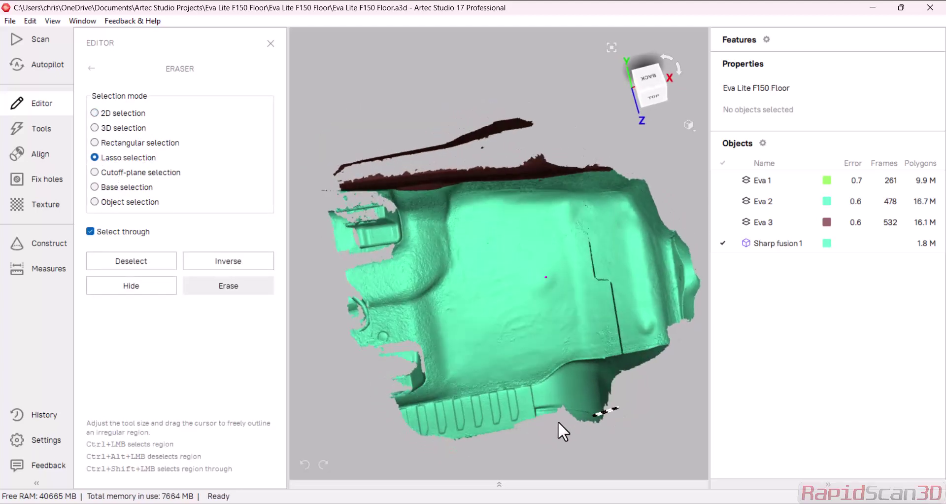
{"action": "mouse_move", "coordinate": [558, 422]}
{"action": "left_mouse_down", "text": "ctrl"}
{"action": "mouse_move", "coordinate": [418, 440]}
{"action": "mouse_move", "coordinate": [427, 472]}
{"action": "mouse_move", "coordinate": [593, 425]}
{"action": "left_mouse_up", "text": "ctrl"}
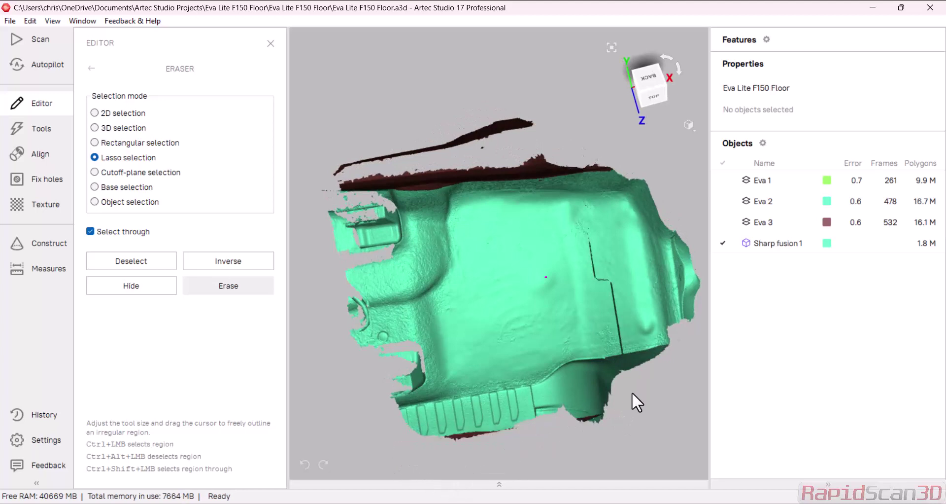
{"action": "mouse_move", "coordinate": [633, 393]}
{"action": "left_mouse_down", "text": "ctrl"}
{"action": "mouse_move", "coordinate": [526, 423]}
{"action": "mouse_move", "coordinate": [401, 439]}
{"action": "mouse_move", "coordinate": [611, 434]}
{"action": "left_mouse_up", "text": "ctrl"}
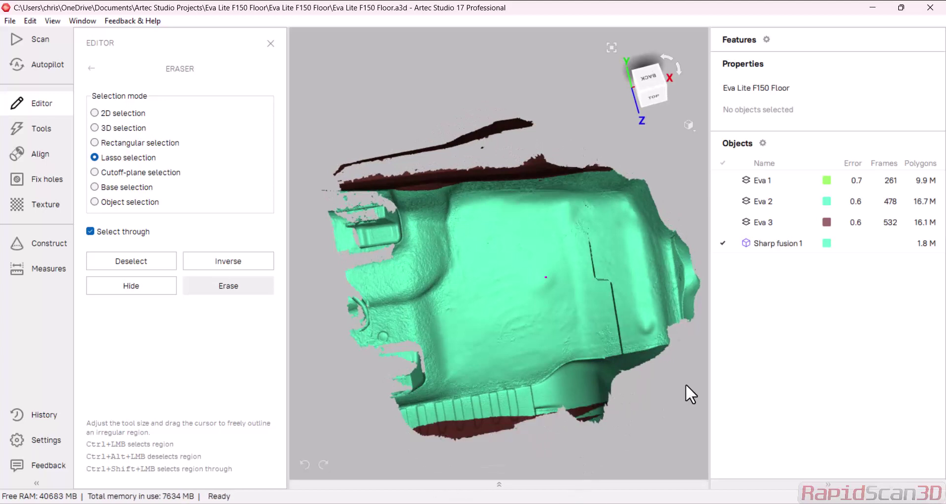
Add the ragged top edge and stray mesh below the lower edge, then erase the selection
{"action": "left_click_drag", "start_coordinate": [686, 385], "coordinate": [658, 111]}
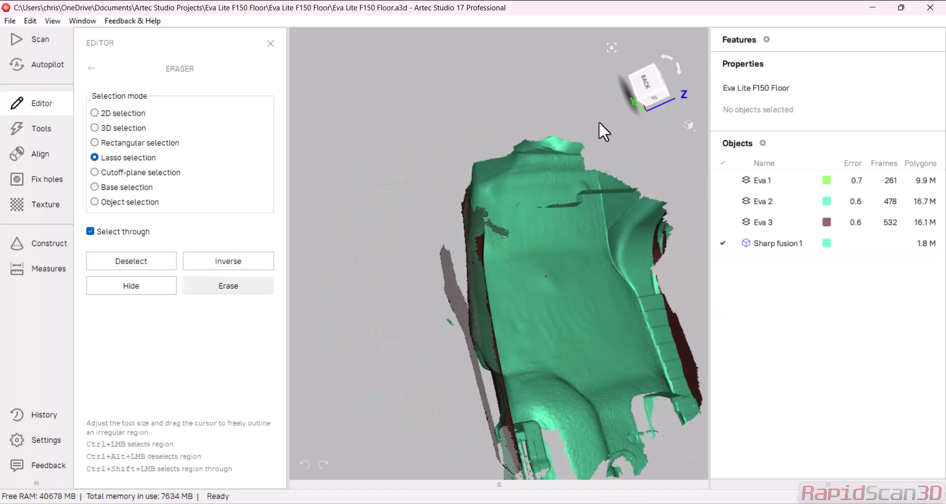
{"action": "left_click_drag", "start_coordinate": [598, 140], "coordinate": [597, 153], "text": "ctrl"}
{"action": "mouse_move", "coordinate": [516, 156]}
{"action": "left_mouse_down", "text": "ctrl"}
{"action": "mouse_move", "coordinate": [483, 141]}
{"action": "mouse_move", "coordinate": [478, 119]}
{"action": "left_mouse_up", "text": "ctrl"}
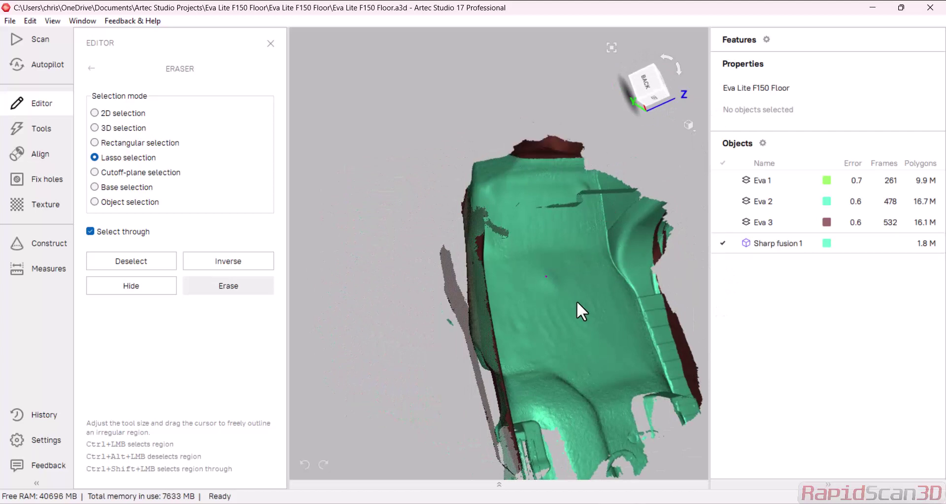
{"action": "right_click_drag", "start_coordinate": [581, 311], "coordinate": [468, 94]}
{"action": "mouse_move", "coordinate": [406, 256]}
{"action": "left_mouse_down", "text": "ctrl"}
{"action": "mouse_move", "coordinate": [540, 253]}
{"action": "mouse_move", "coordinate": [610, 341]}
{"action": "mouse_move", "coordinate": [388, 294]}
{"action": "left_mouse_up", "text": "ctrl"}
{"action": "mouse_move", "coordinate": [411, 254]}
{"action": "left_mouse_down", "text": "ctrl"}
{"action": "mouse_move", "coordinate": [569, 246]}
{"action": "mouse_move", "coordinate": [643, 312]}
{"action": "mouse_move", "coordinate": [517, 379]}
{"action": "mouse_move", "coordinate": [348, 292]}
{"action": "mouse_move", "coordinate": [330, 223]}
{"action": "left_mouse_up", "text": "ctrl"}
{"action": "left_click", "coordinate": [241, 286]}
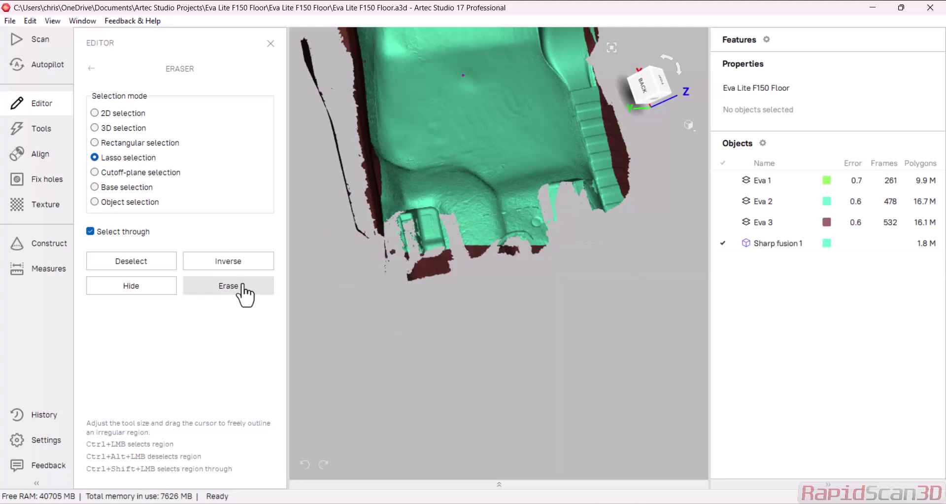
{"action": "mouse_move", "coordinate": [543, 276]}
{"action": "left_mouse_down"}
{"action": "mouse_move", "coordinate": [573, 243]}
{"action": "mouse_move", "coordinate": [548, 151]}
{"action": "mouse_move", "coordinate": [432, 234]}
{"action": "mouse_move", "coordinate": [599, 256]}
{"action": "mouse_move", "coordinate": [515, 295]}
{"action": "mouse_move", "coordinate": [682, 247]}
{"action": "mouse_move", "coordinate": [706, 205]}
{"action": "mouse_move", "coordinate": [629, 205]}
{"action": "mouse_move", "coordinate": [625, 221]}
{"action": "left_mouse_up"}
Apply the Small-object filter with Remove surfaces set to All except largest
{"action": "left_click", "coordinate": [43, 129]}
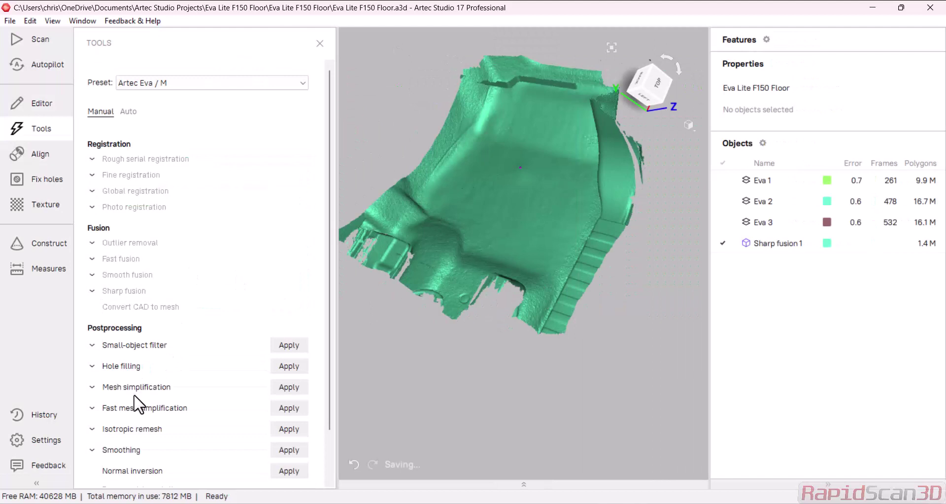
{"action": "left_click", "coordinate": [146, 348]}
{"action": "left_click", "coordinate": [229, 363]}
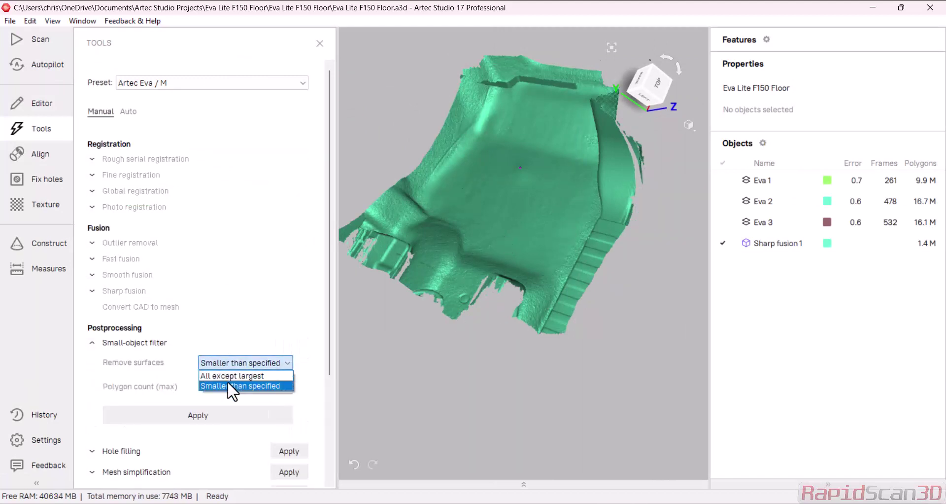
{"action": "left_click", "coordinate": [227, 376]}
{"action": "left_click", "coordinate": [212, 394]}
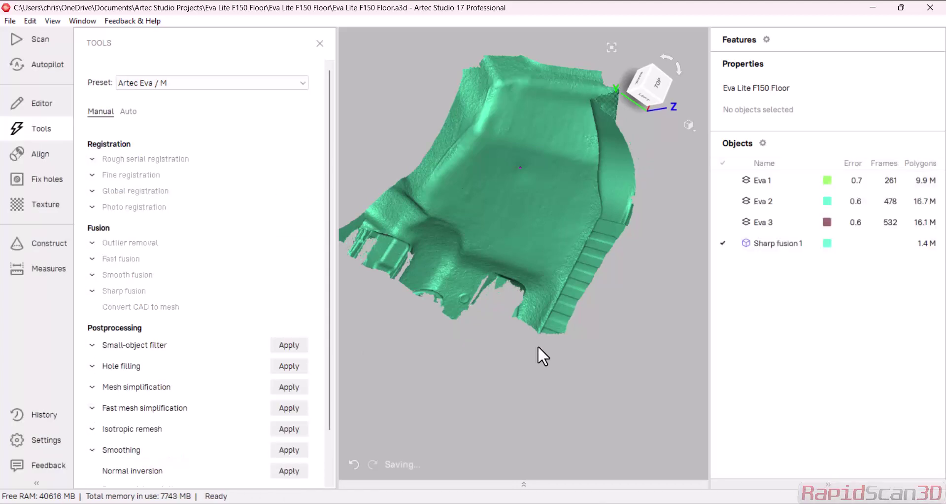
{"action": "mouse_move", "coordinate": [538, 347]}
{"action": "left_mouse_down"}
{"action": "mouse_move", "coordinate": [598, 298]}
{"action": "mouse_move", "coordinate": [559, 296]}
{"action": "mouse_move", "coordinate": [482, 347]}
{"action": "mouse_move", "coordinate": [537, 436]}
{"action": "mouse_move", "coordinate": [554, 318]}
{"action": "mouse_move", "coordinate": [575, 325]}
{"action": "mouse_move", "coordinate": [566, 292]}
{"action": "mouse_move", "coordinate": [542, 345]}
{"action": "left_mouse_up"}
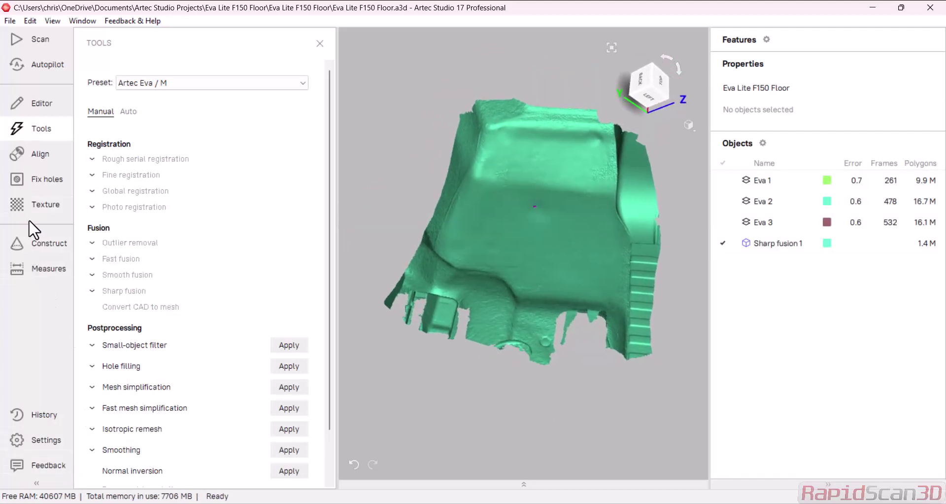
Select the whole floor mesh with a 330 mm brush, enter 2 for Number of Patches, and fit Autosurface 1
{"action": "left_click", "coordinate": [42, 250]}
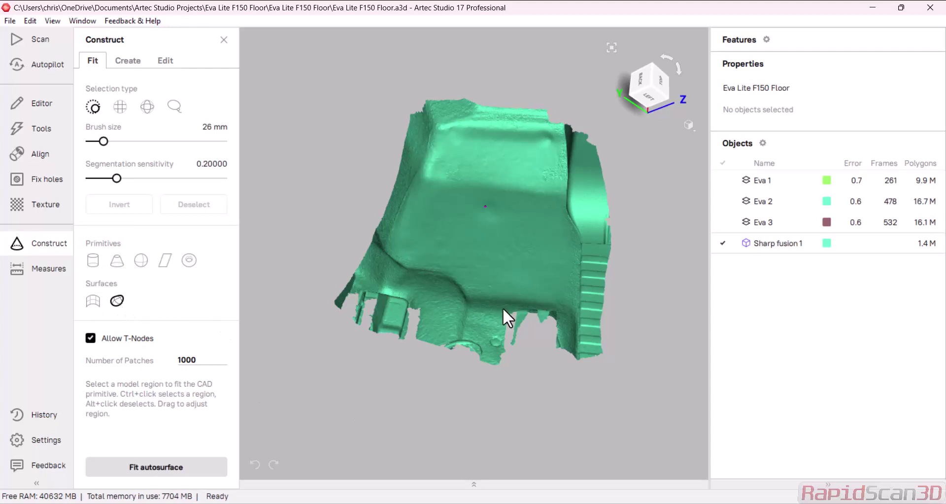
{"action": "scroll", "coordinate": [485, 161], "scroll_direction": "up", "scroll_amount": 12, "text": "ctrl"}
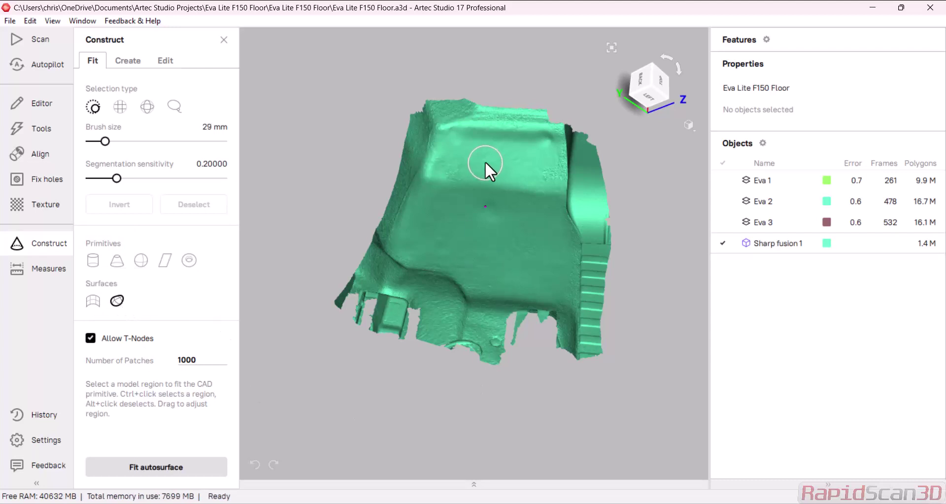
{"action": "scroll", "coordinate": [449, 222], "scroll_direction": "up", "scroll_amount": 17, "text": "ctrl"}
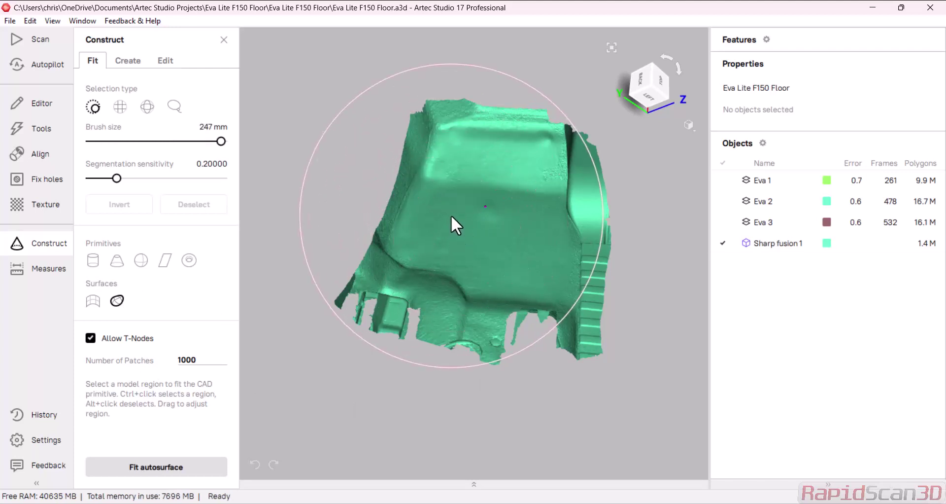
{"action": "left_click", "coordinate": [481, 229]}
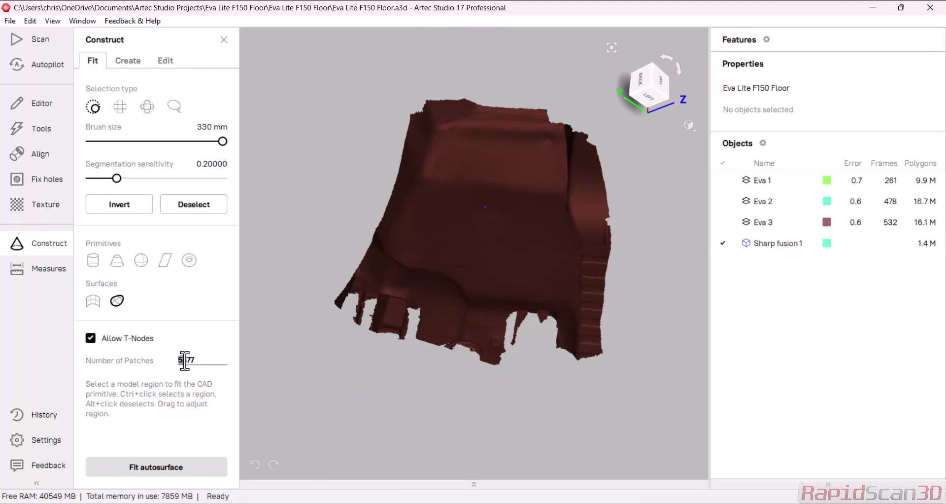
{"action": "type", "text": "2"}
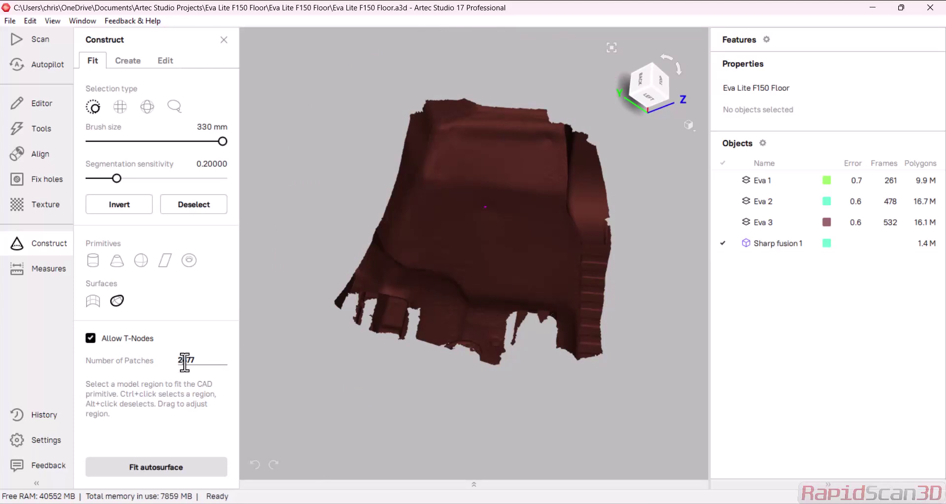
{"action": "left_click", "coordinate": [190, 468]}
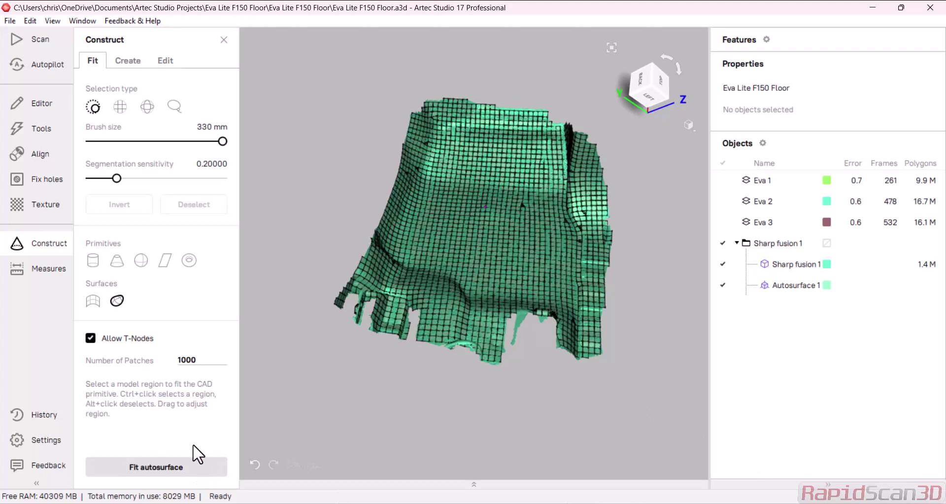
Fit a second 1000-patch autosurface and hide it, leaving Autosurface 1's grid visible
{"action": "left_click", "coordinate": [174, 466]}
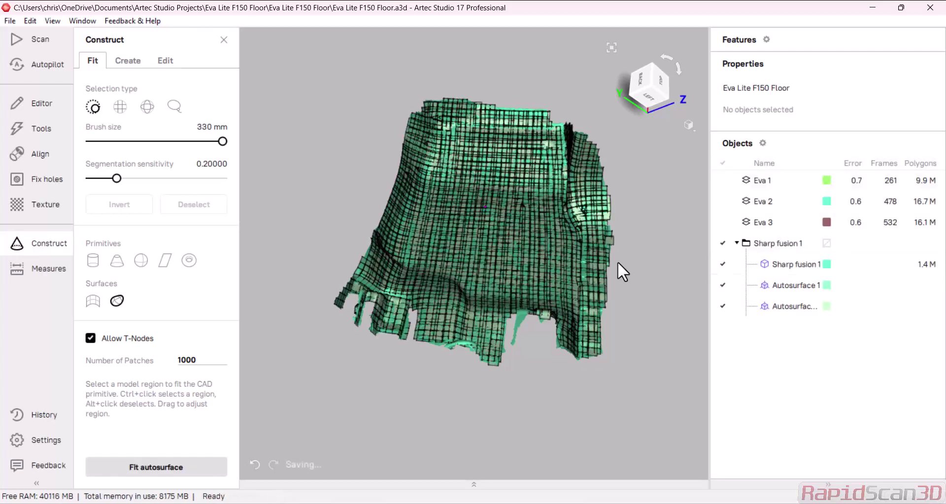
{"action": "left_click", "coordinate": [723, 306]}
{"action": "left_click_drag", "start_coordinate": [554, 288], "coordinate": [532, 303]}
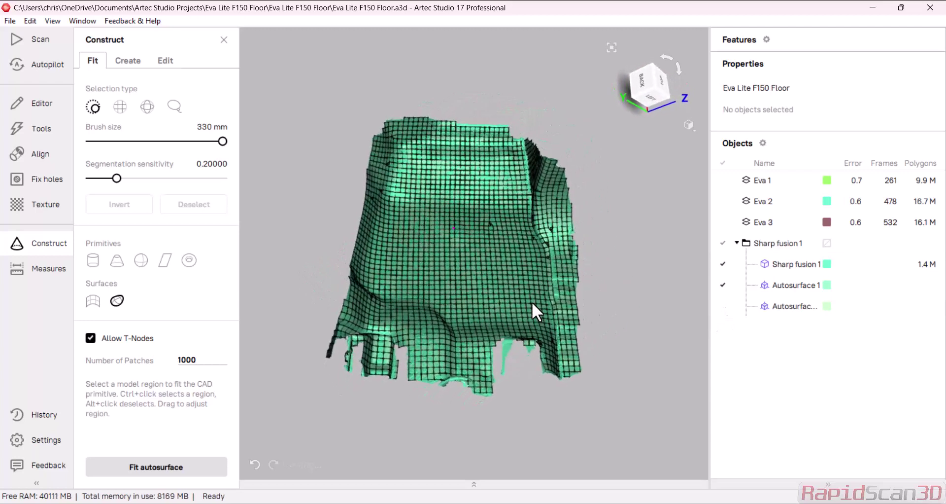
{"action": "left_click", "coordinate": [10, 20]}
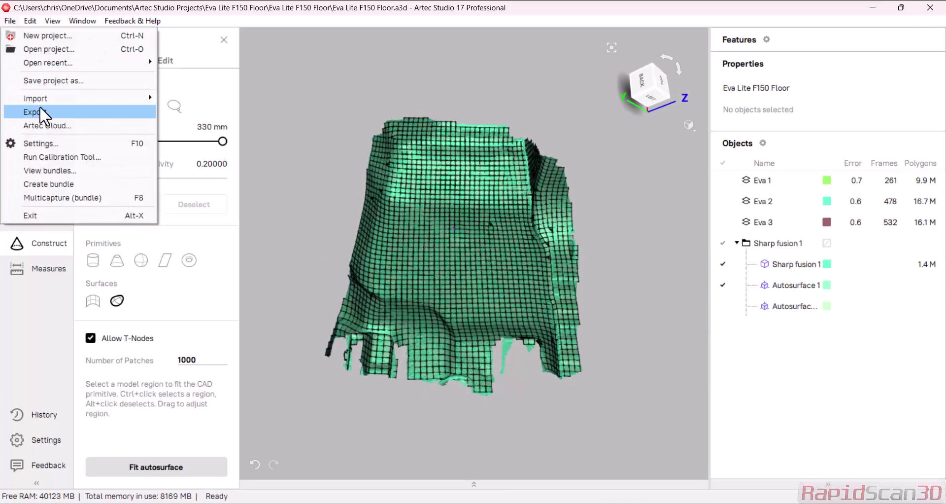
{"action": "mouse_move", "coordinate": [43, 113]}
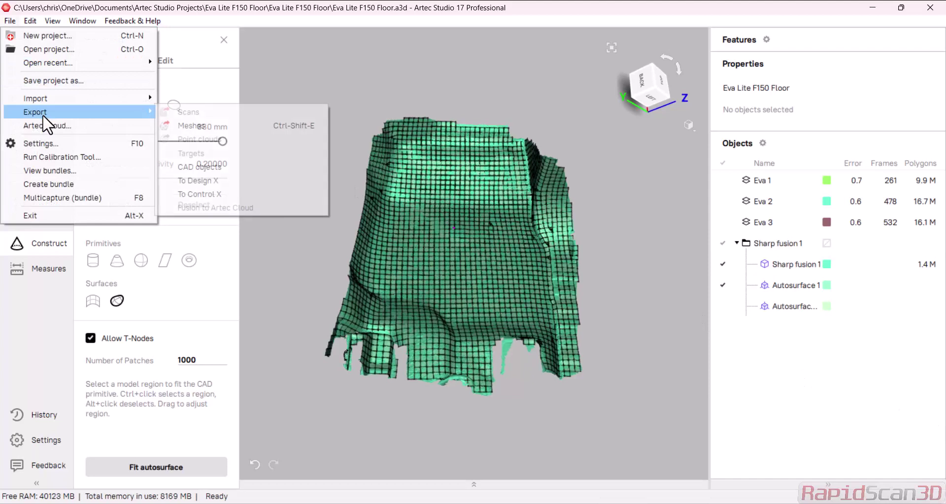
{"action": "left_click", "coordinate": [225, 167]}
{"action": "left_click", "coordinate": [548, 256]}
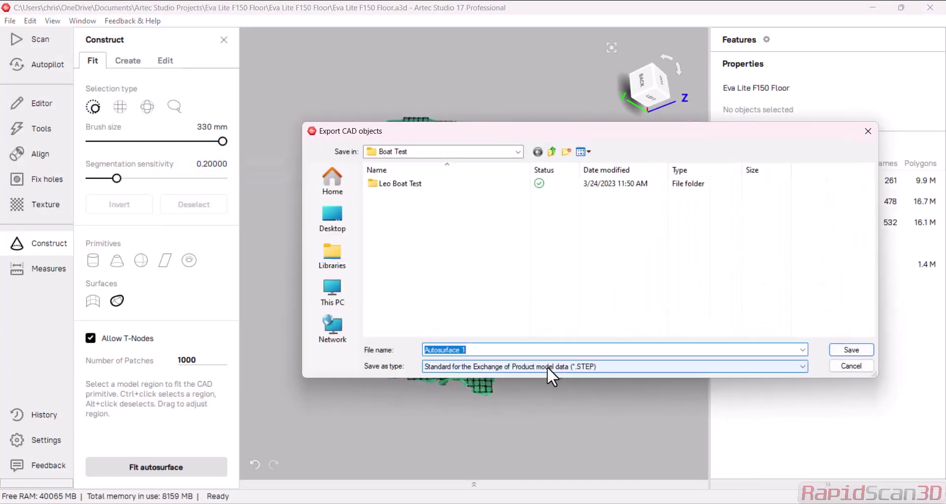
{"action": "left_click", "coordinate": [547, 366]}
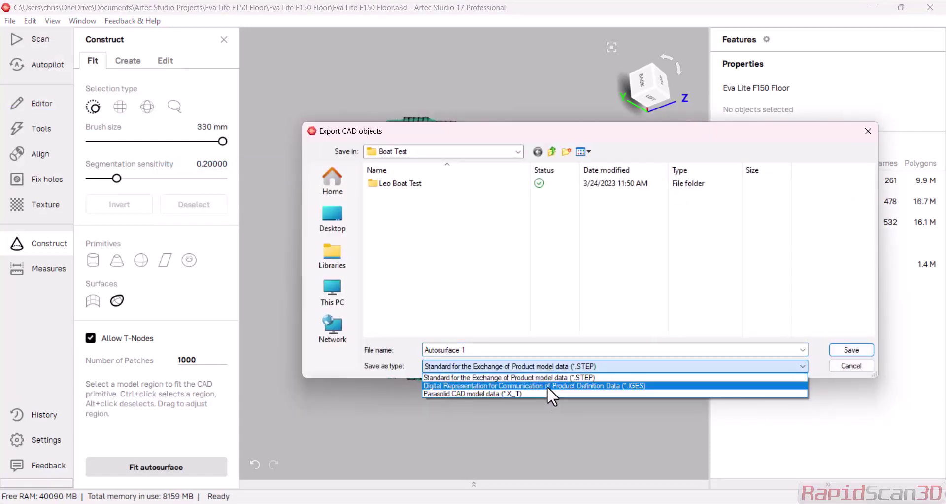
{"action": "left_click", "coordinate": [857, 376]}
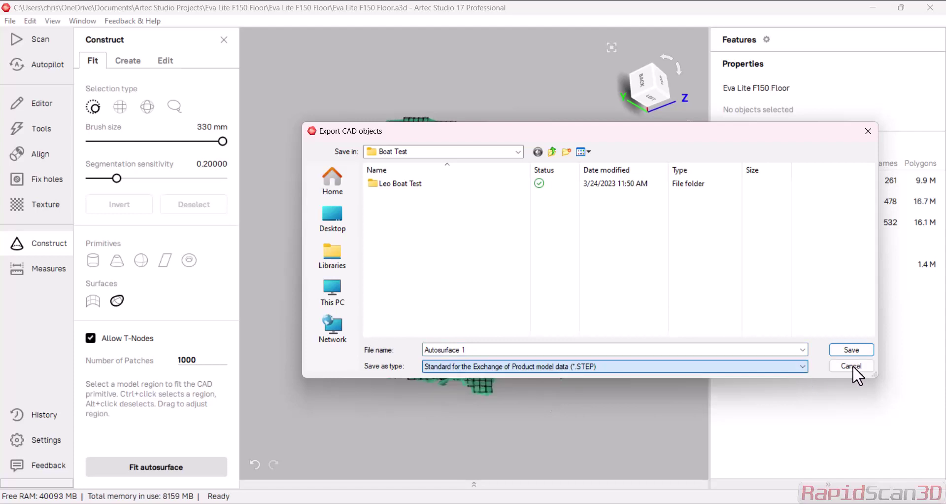
{"action": "left_click", "coordinate": [852, 366]}
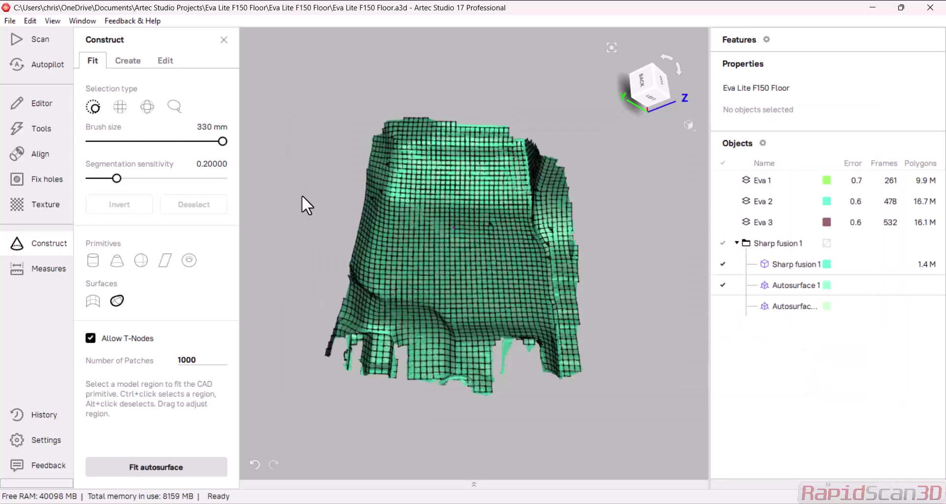
{"action": "left_click", "coordinate": [9, 21]}
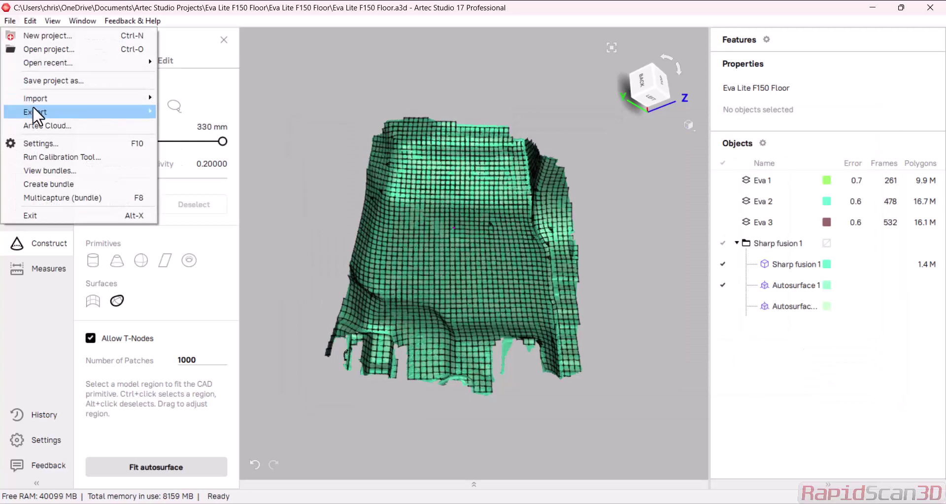
{"action": "mouse_move", "coordinate": [30, 111]}
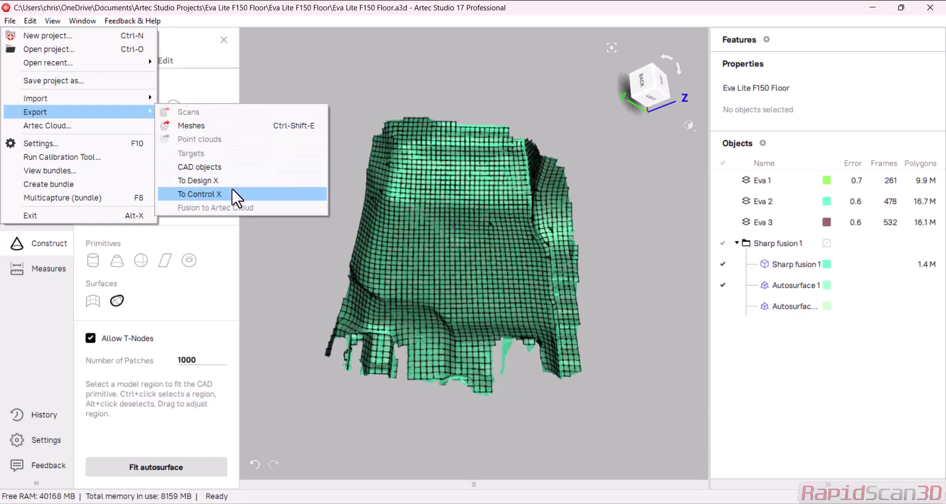
{"action": "left_click", "coordinate": [574, 295]}
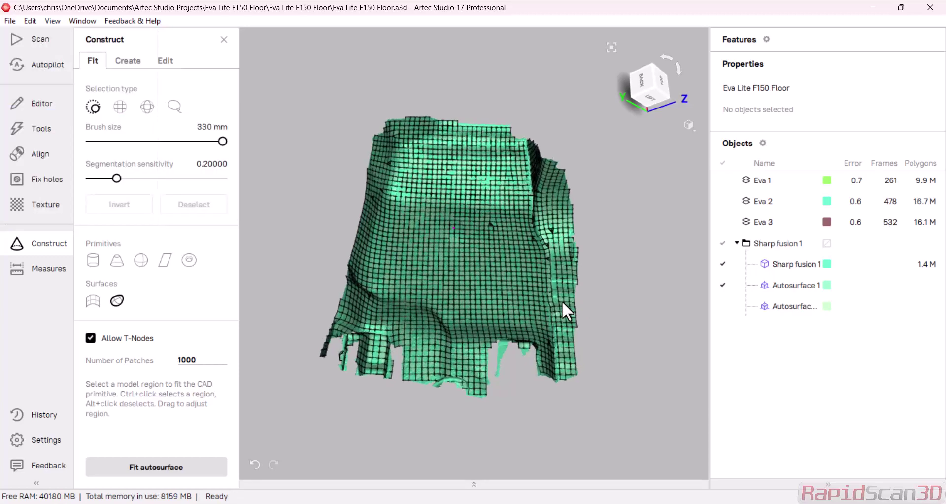
{"action": "left_click_drag", "start_coordinate": [562, 300], "coordinate": [562, 279]}
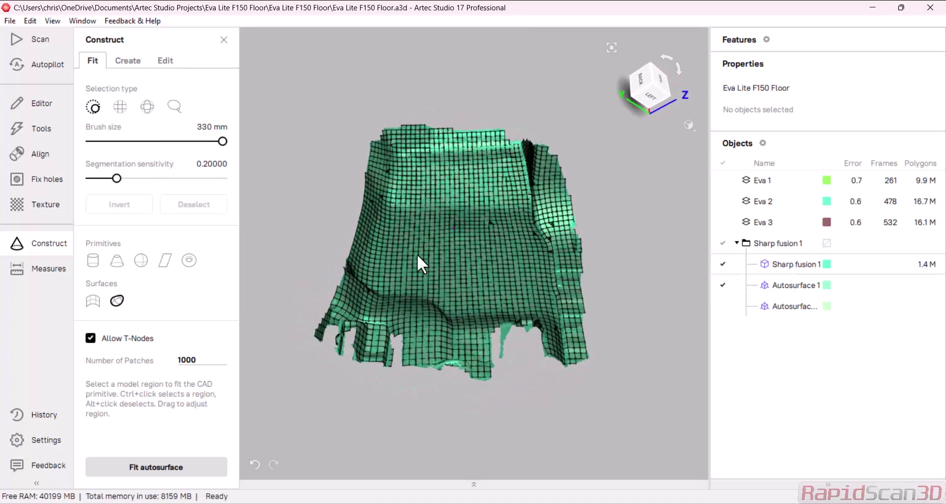